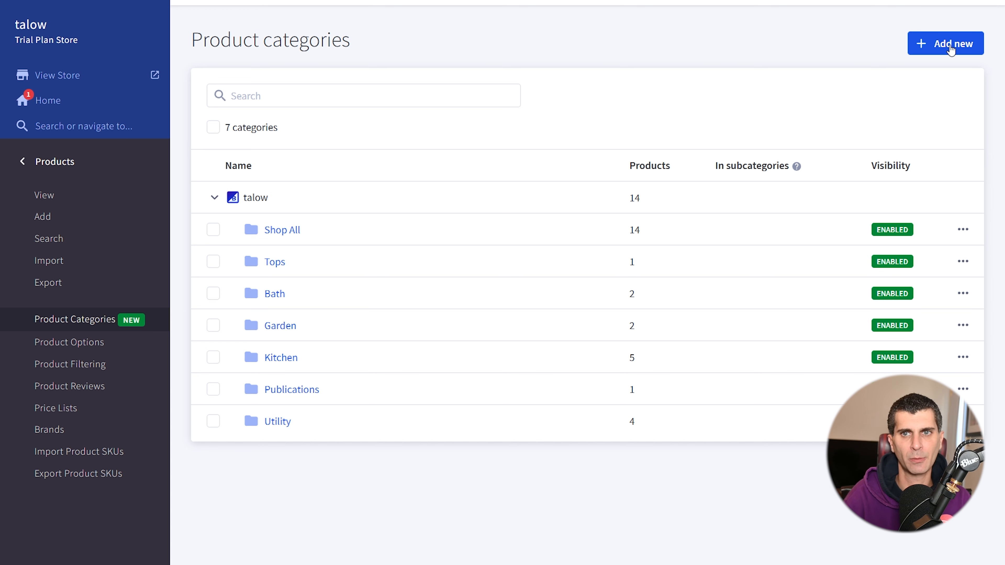
Step: Select all product categories to view the available bulk actions, and clear the selection again
left_click(405, 95)
left_click(220, 132)
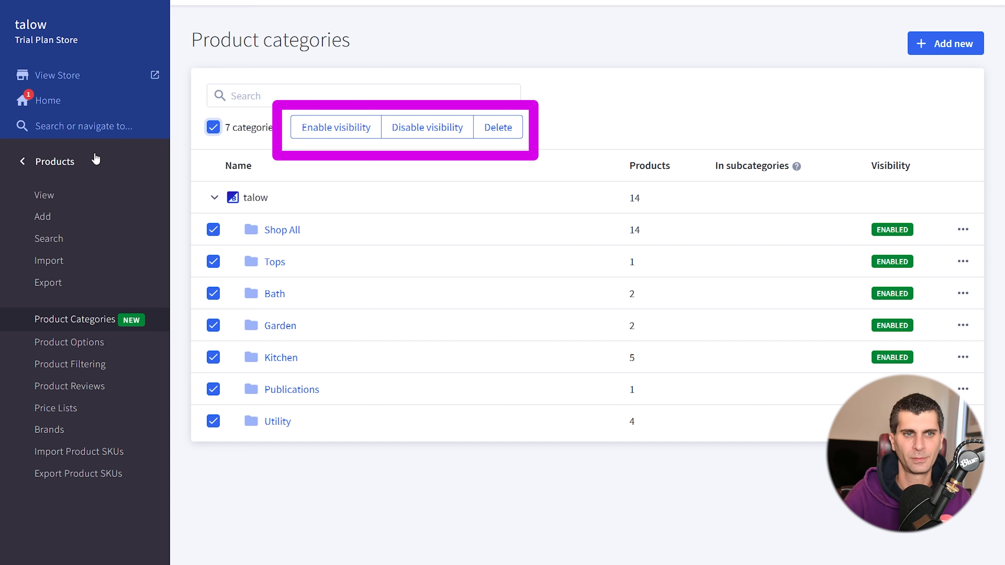
left_click(213, 127)
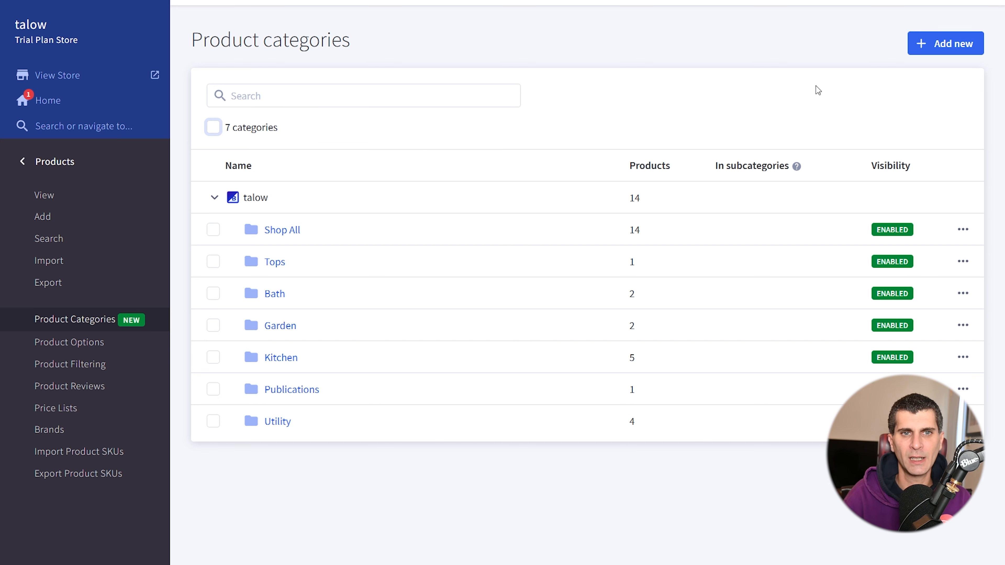
Step: Create a new category with the display name Tshirts in the talow channel
left_click(941, 51)
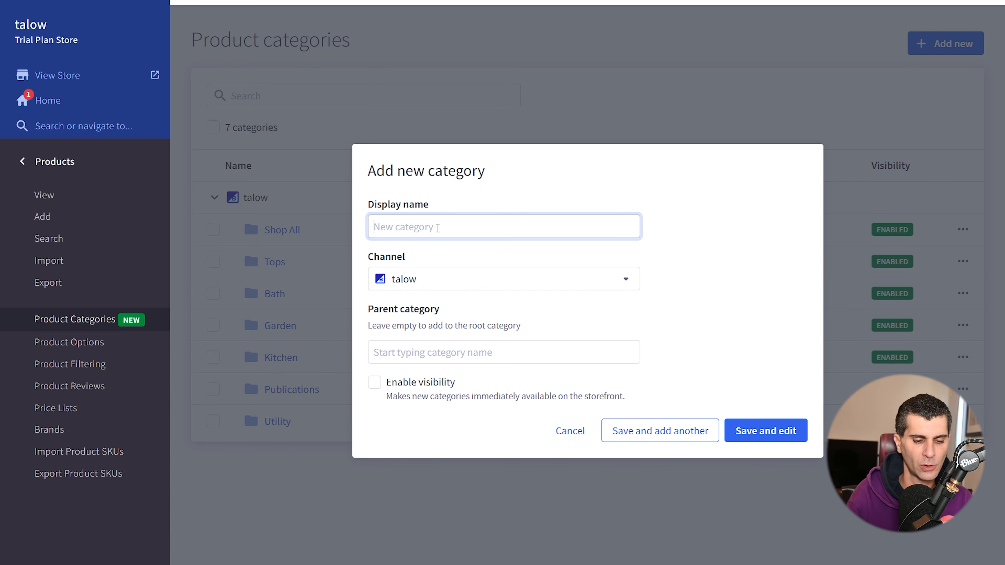
type("Tshirts")
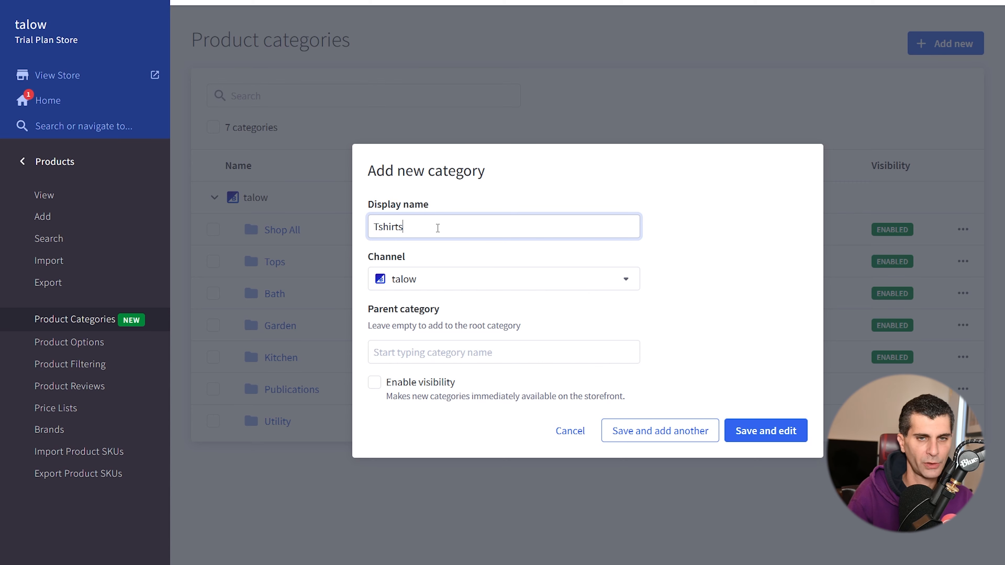
left_click(476, 283)
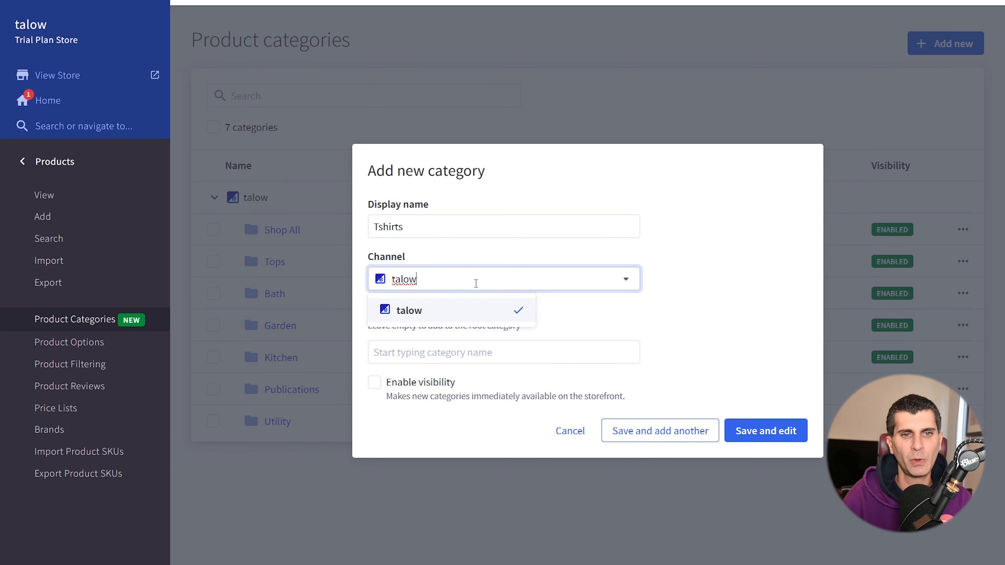
left_click(474, 315)
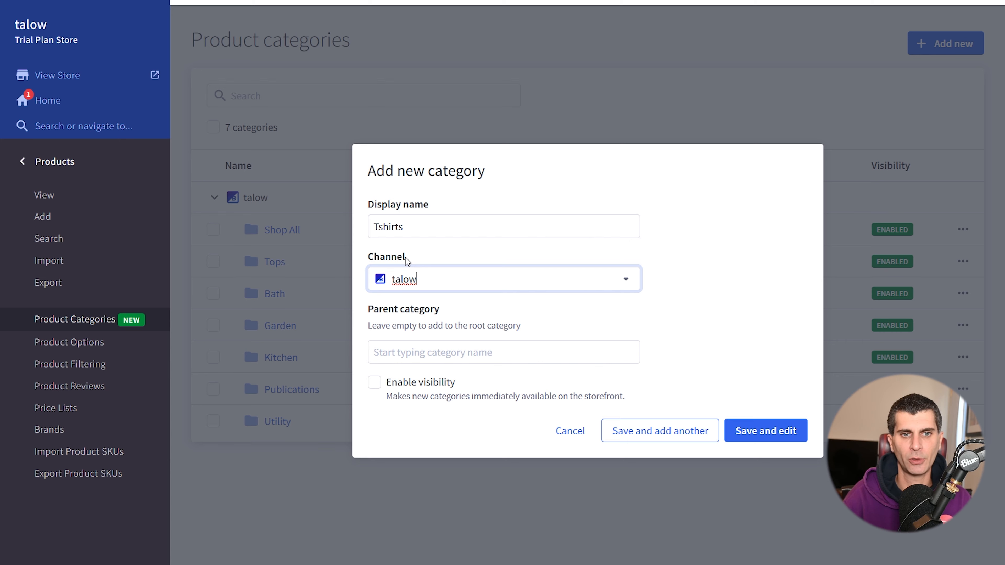
Step: Make the new category visible under the parent category Shop All and save it for further editing
left_click(429, 353)
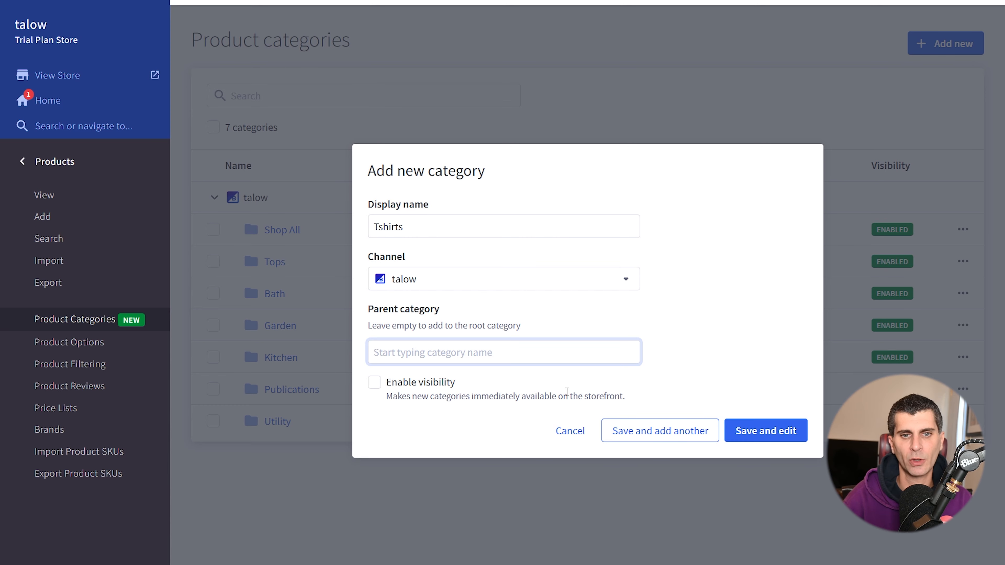
left_click(424, 388)
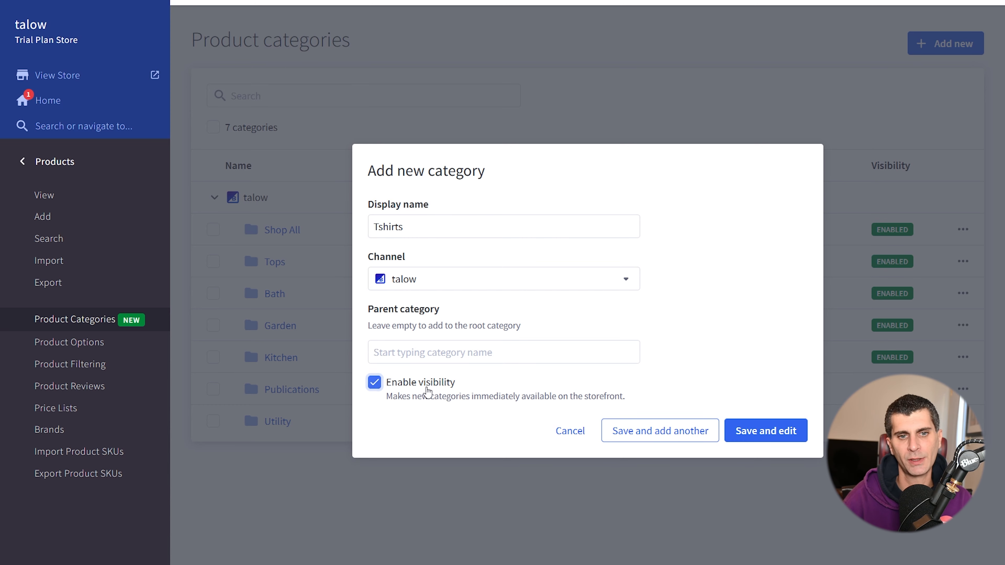
left_click(439, 351)
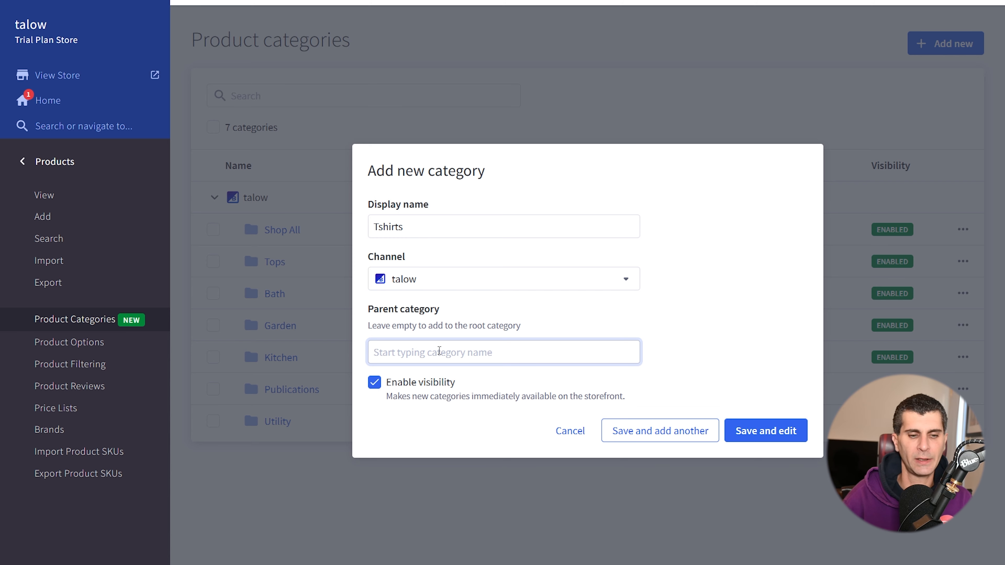
type("Shop")
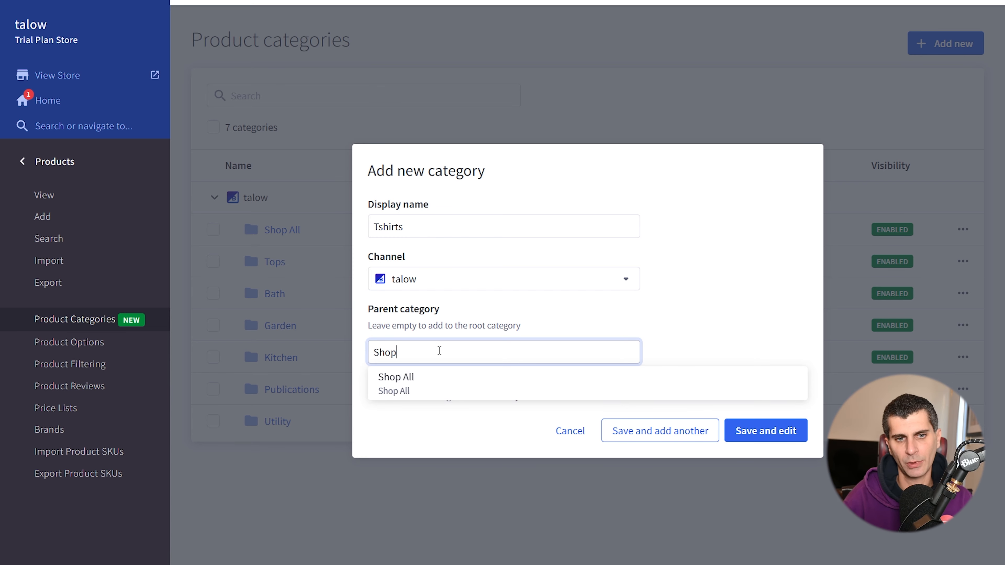
left_click(441, 384)
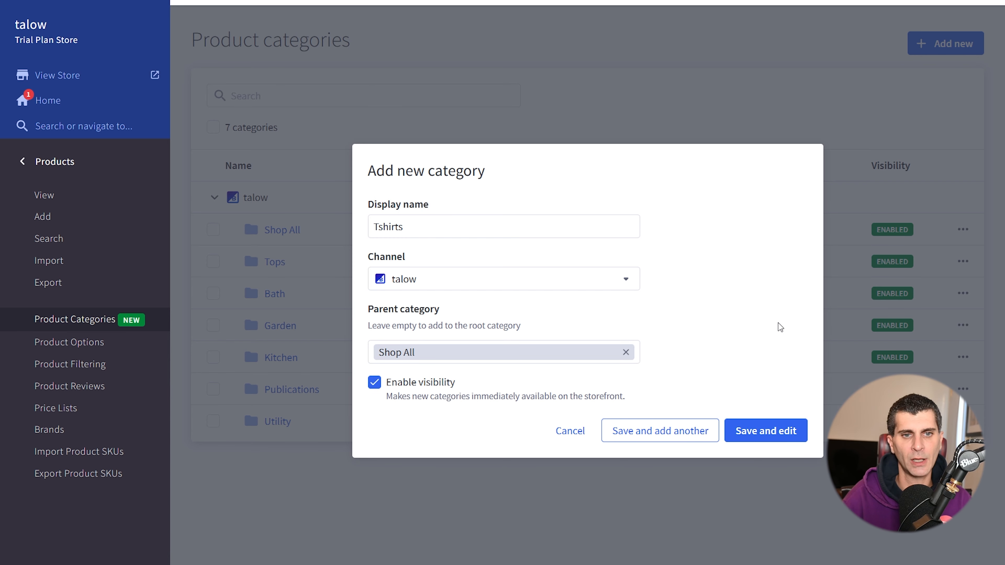
left_click(772, 432)
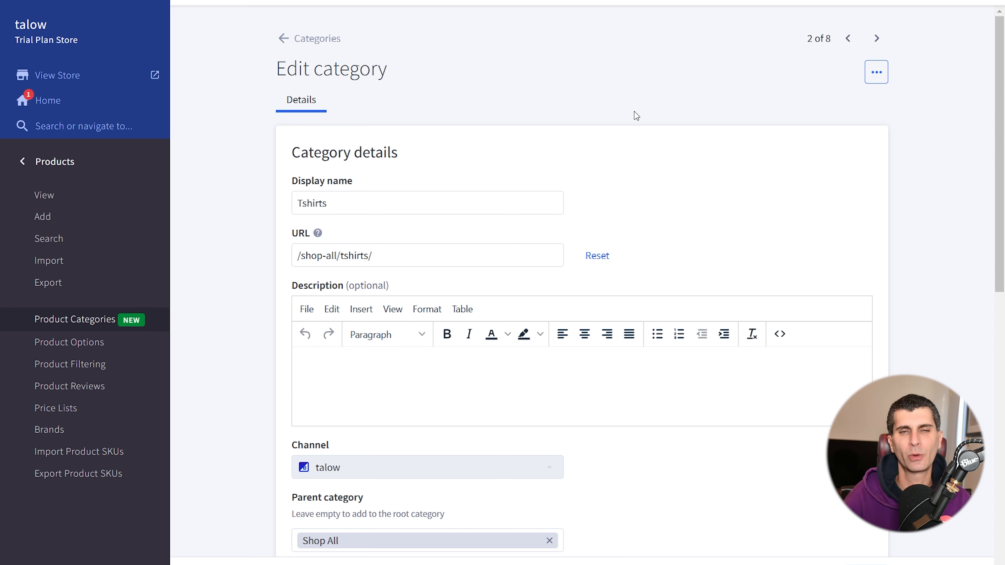
Step: Change the category's display name to T-shirts and check its generated URL
scroll(634, 112, "down", 3)
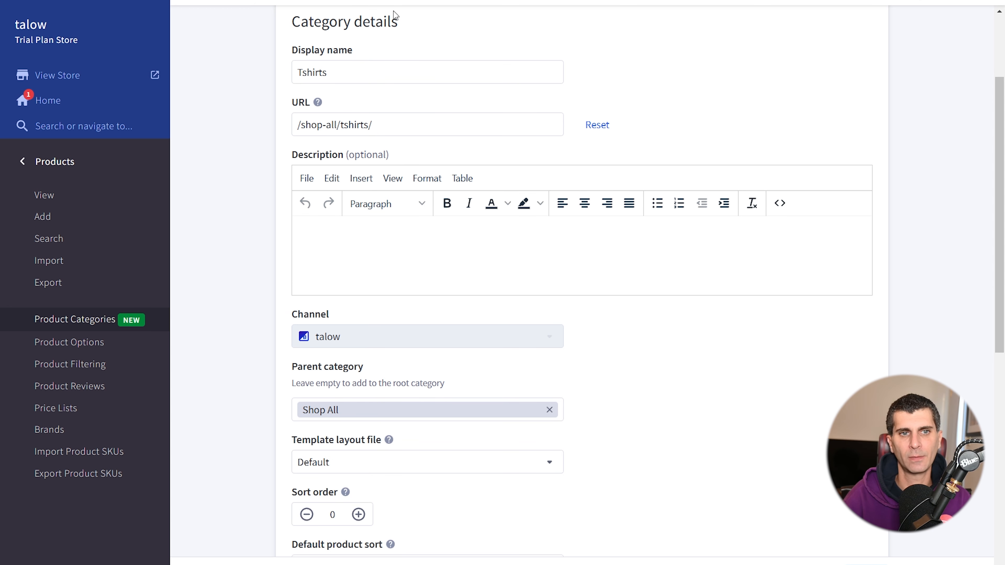
scroll(405, 32, "up", 2)
left_click_drag(395, 137, 187, 139)
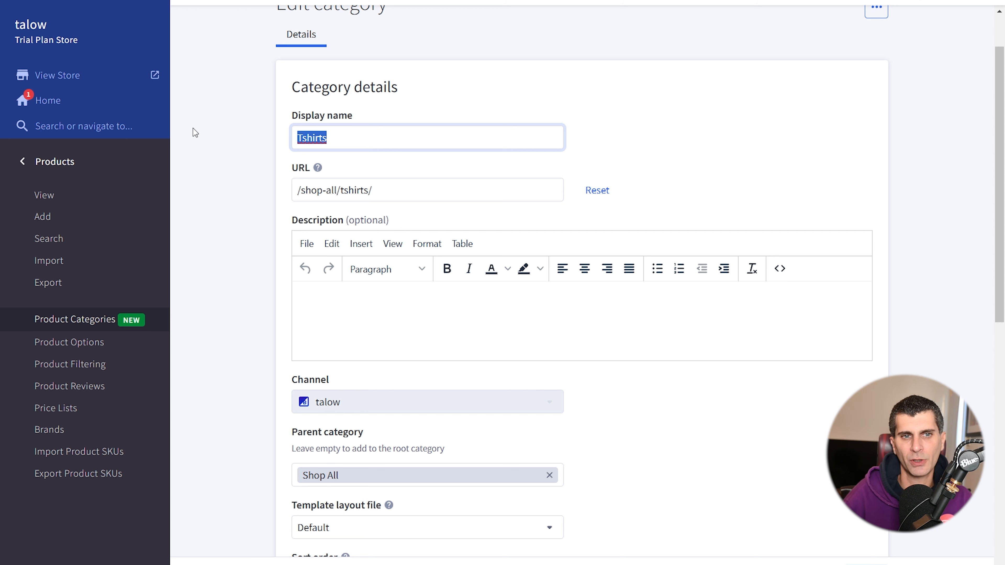
key("End")
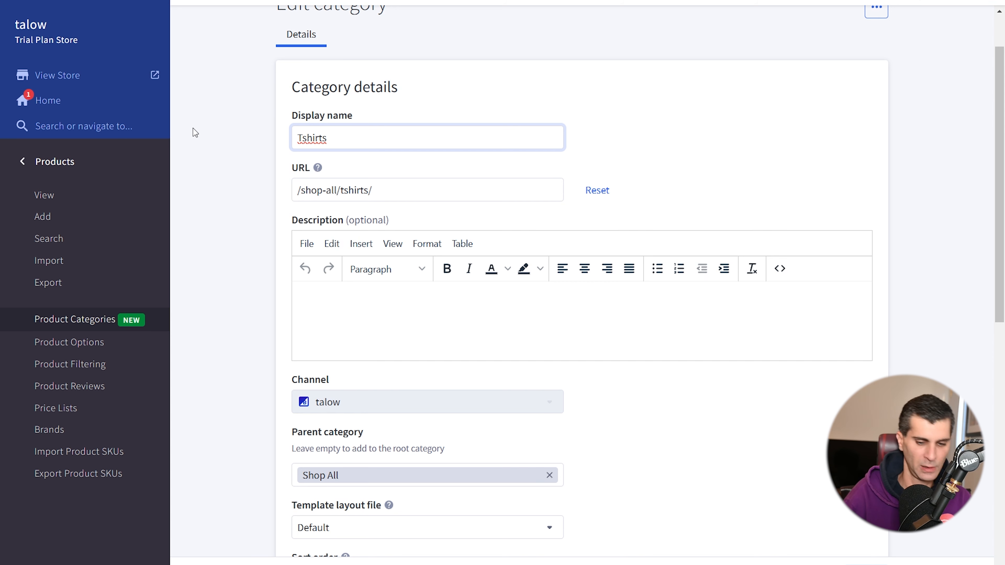
type("-")
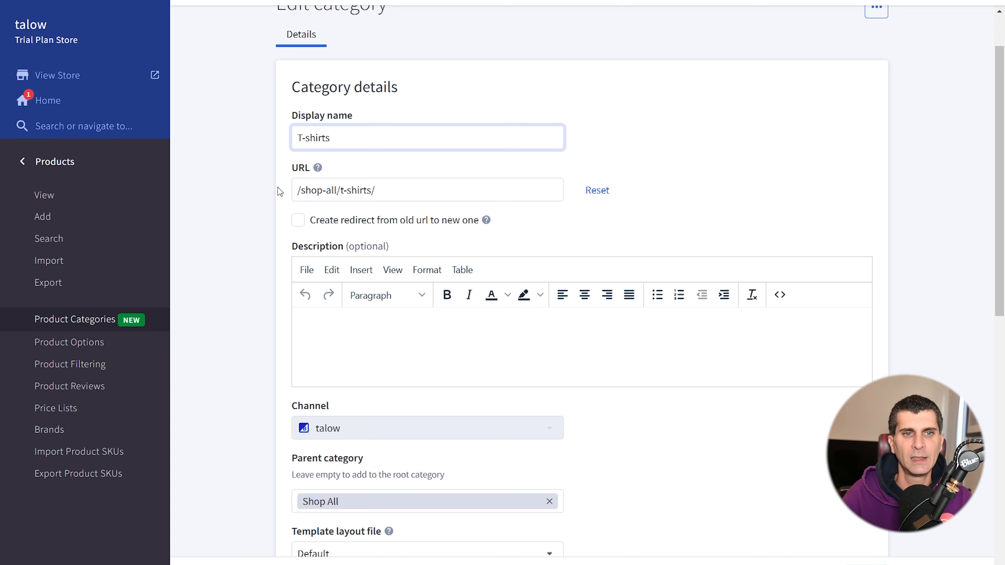
left_click(322, 138)
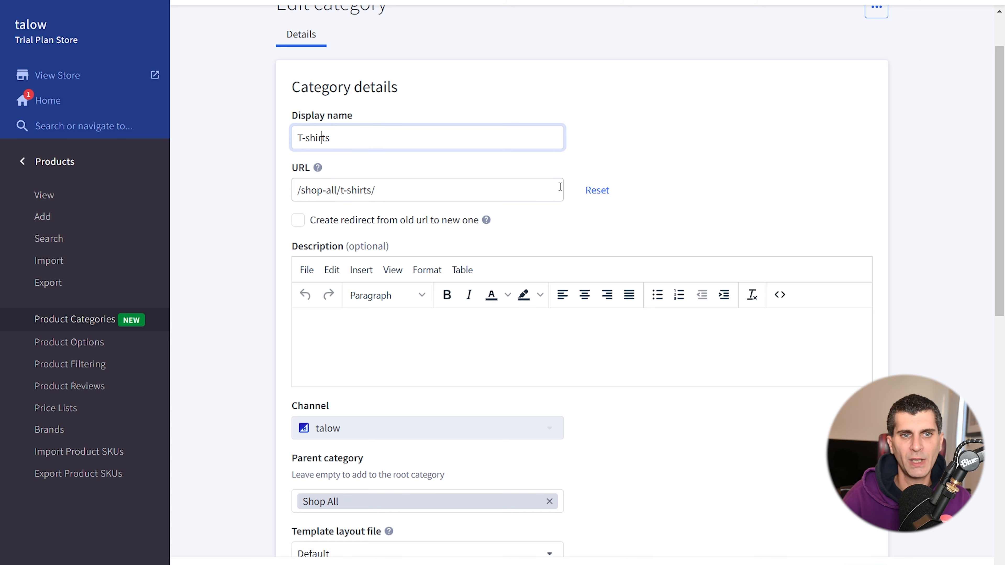
left_click_drag(528, 190, 264, 202)
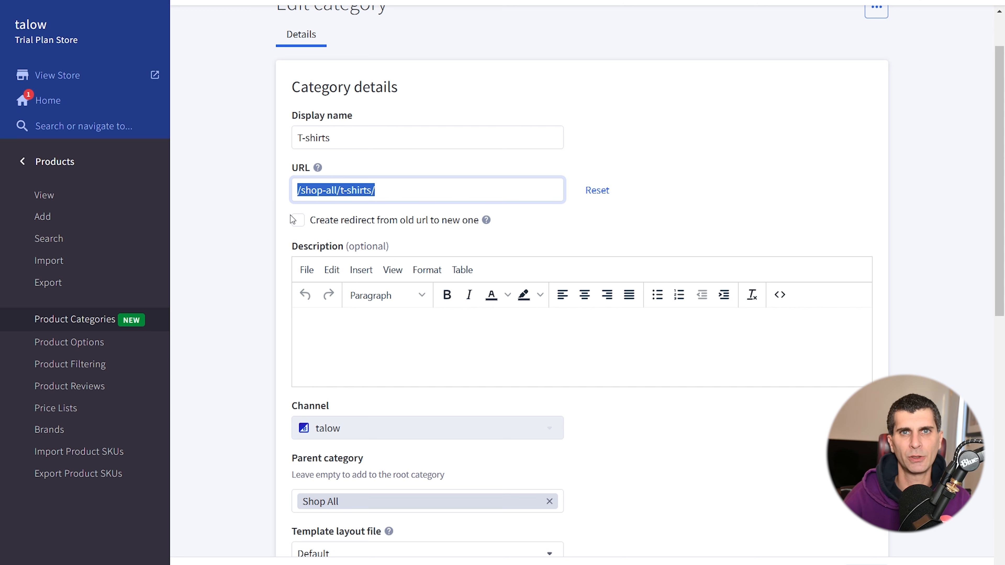
Step: Restore the category's display name to Tshirts and its URL to /shop-all/tshirts/
left_click(307, 136)
key("BackSpace")
key("Tab")
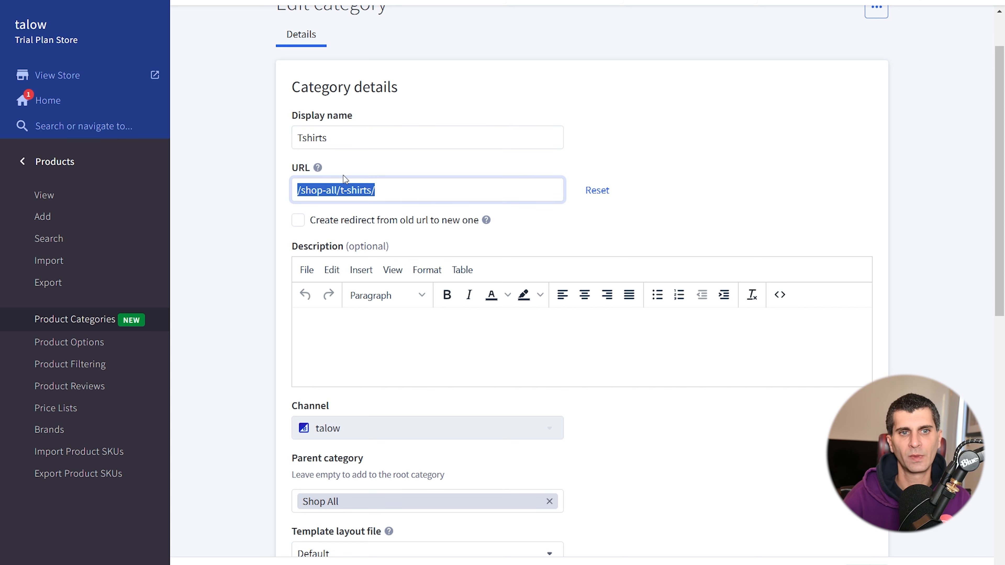
key("End")
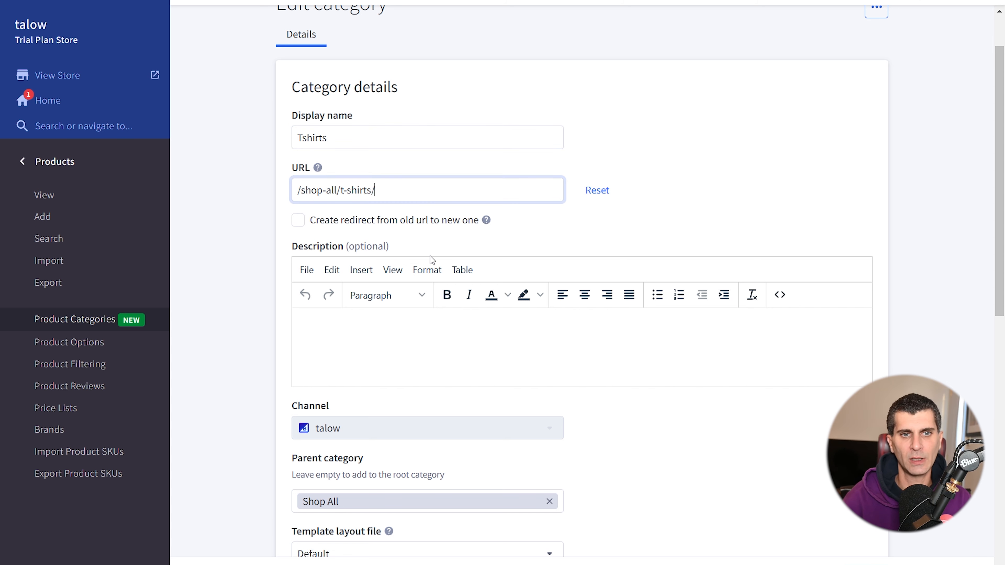
key("BackSpace")
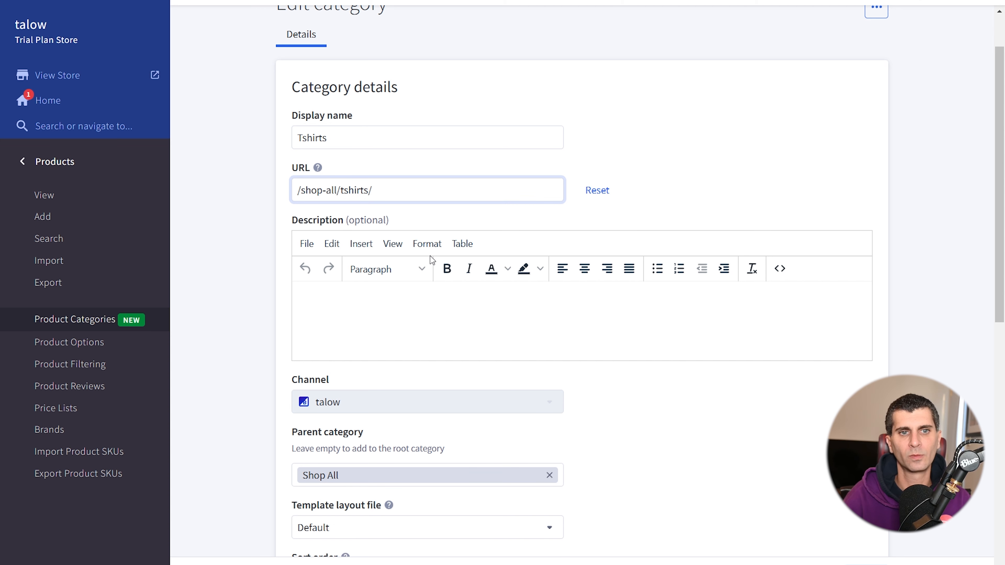
Step: Set the display name to T-shirts and the URL to /shop-all/t-shirts/, with a redirect from the old URL
left_click(367, 152)
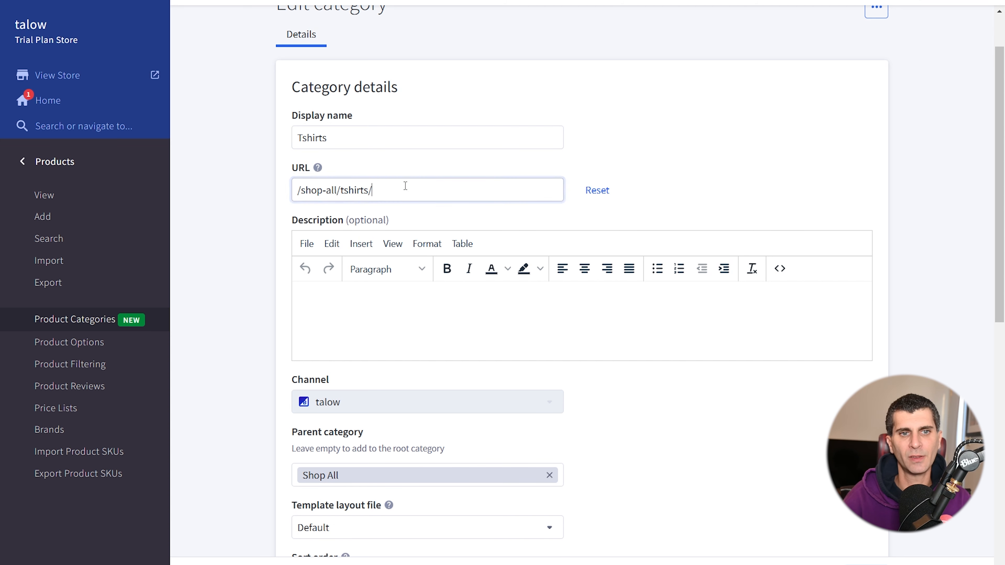
left_click_drag(404, 188, 291, 200)
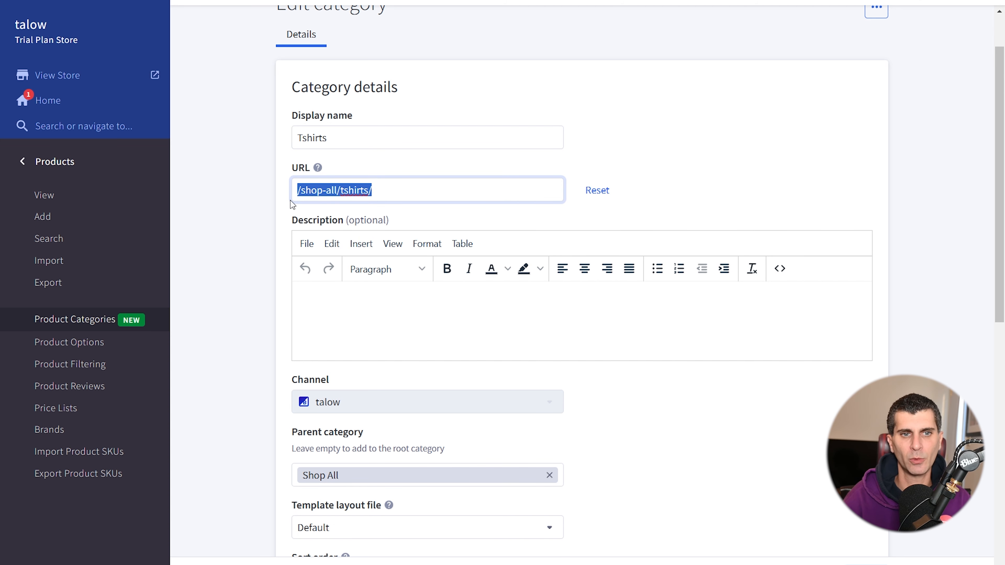
left_click(304, 135)
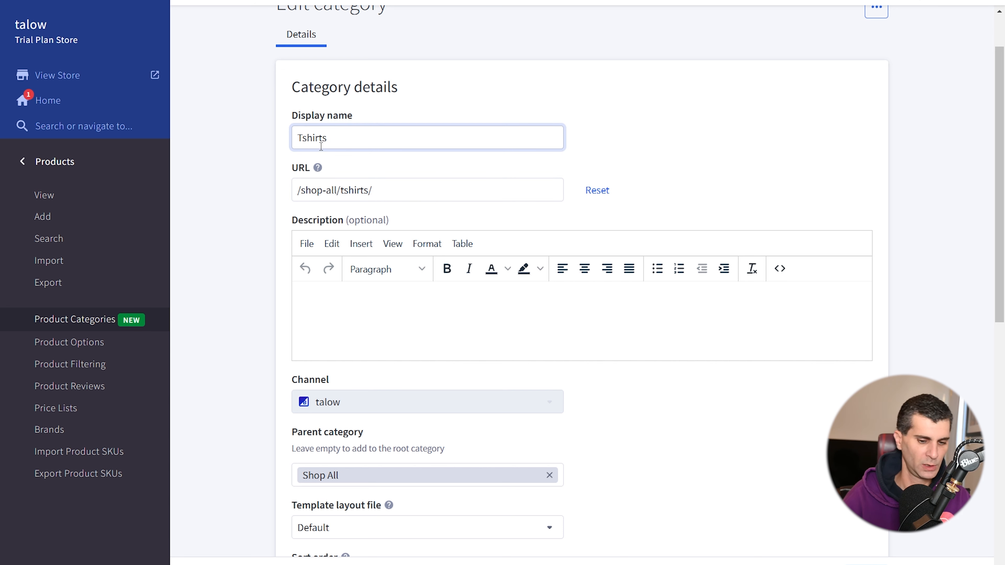
type("-")
left_click(338, 190)
type("-")
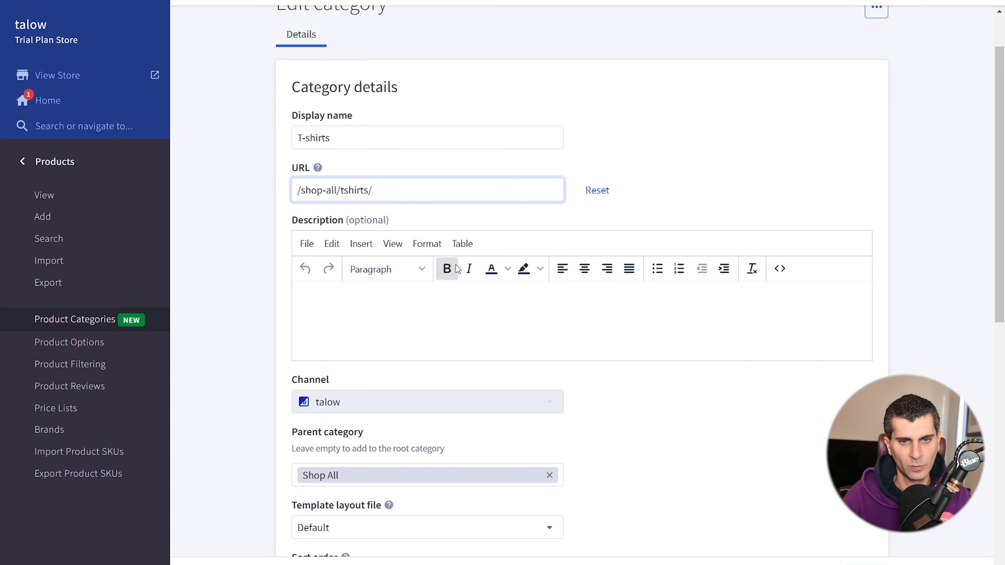
left_click(298, 224)
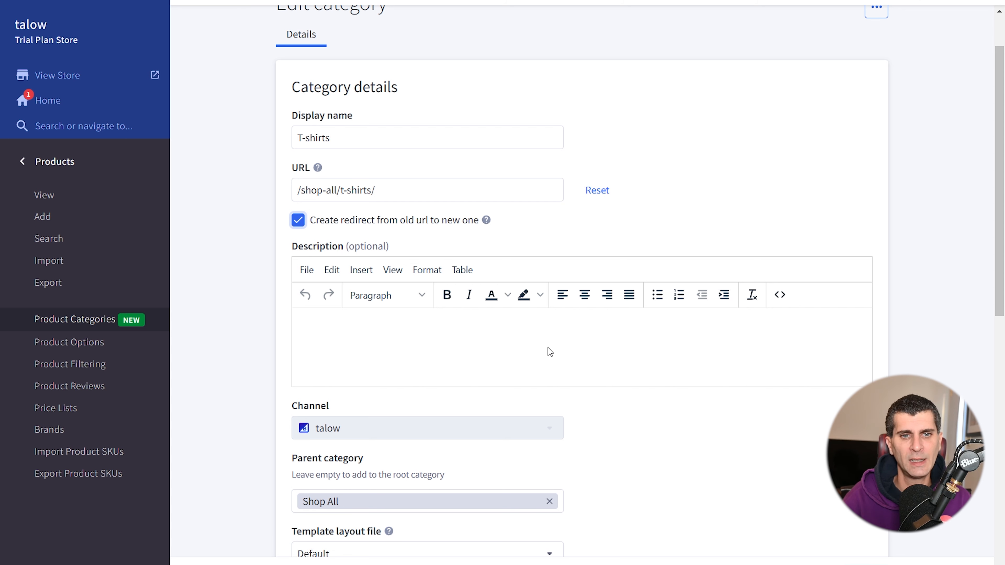
Step: View the source code of the category description and close it without changes
left_click(551, 334)
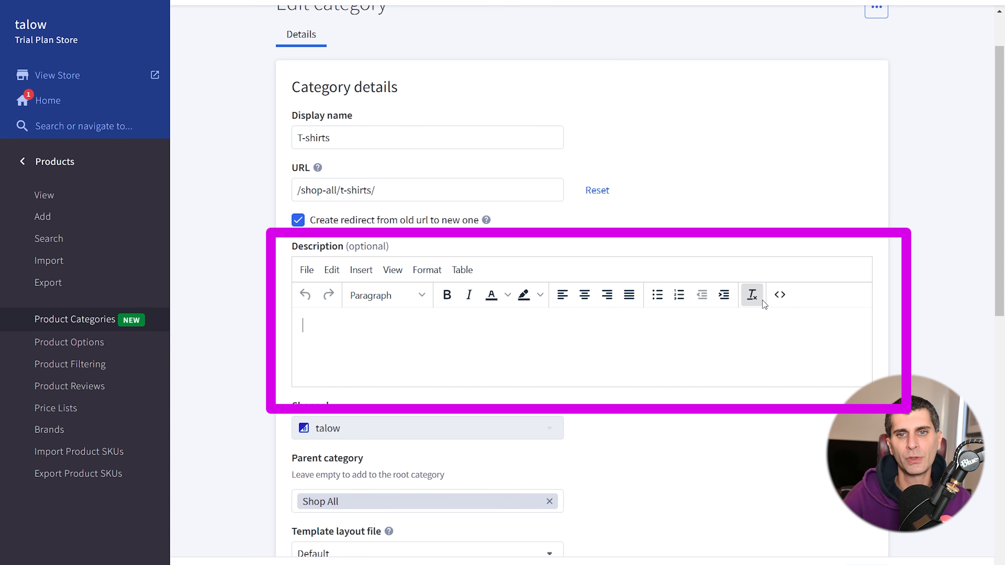
left_click(780, 295)
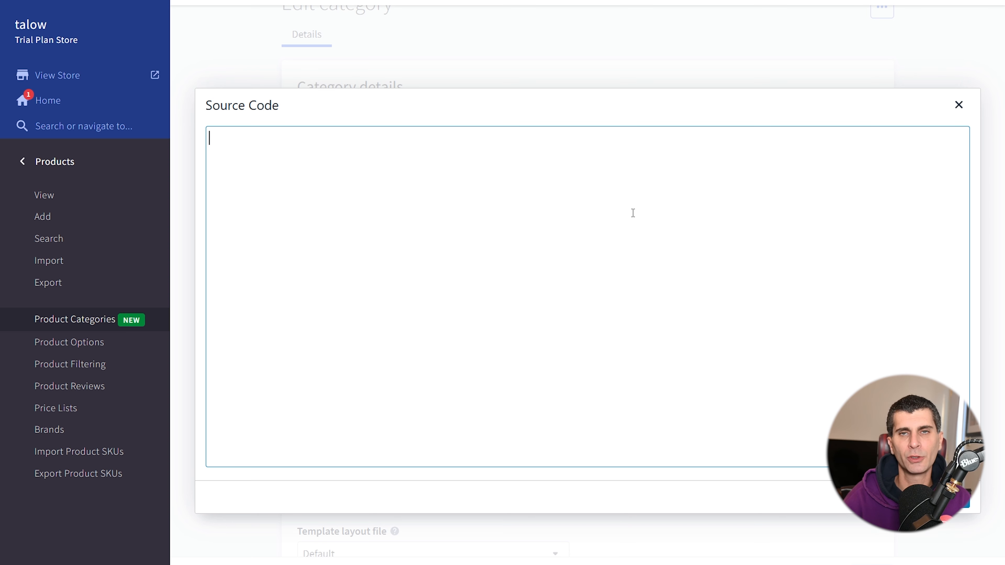
left_click(959, 104)
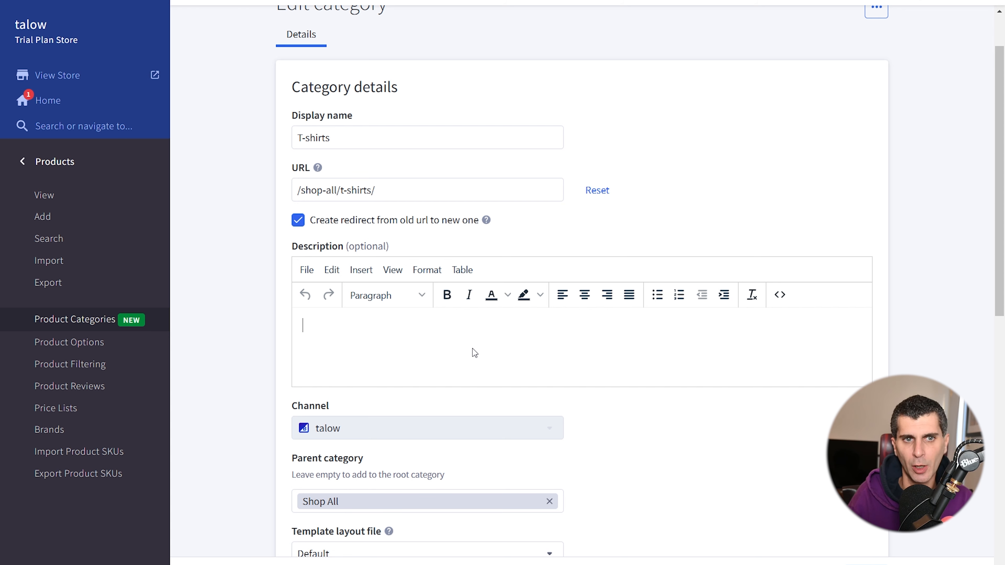
Step: Enter the description "We make some great shirts that we know you'll love!" with "great shirts" in bold
type("We make ")
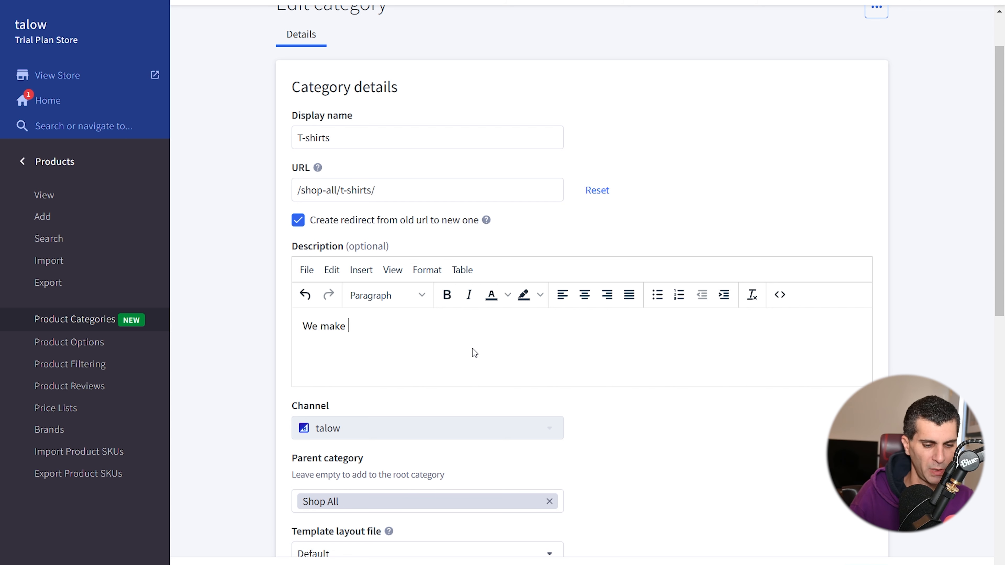
type("some great")
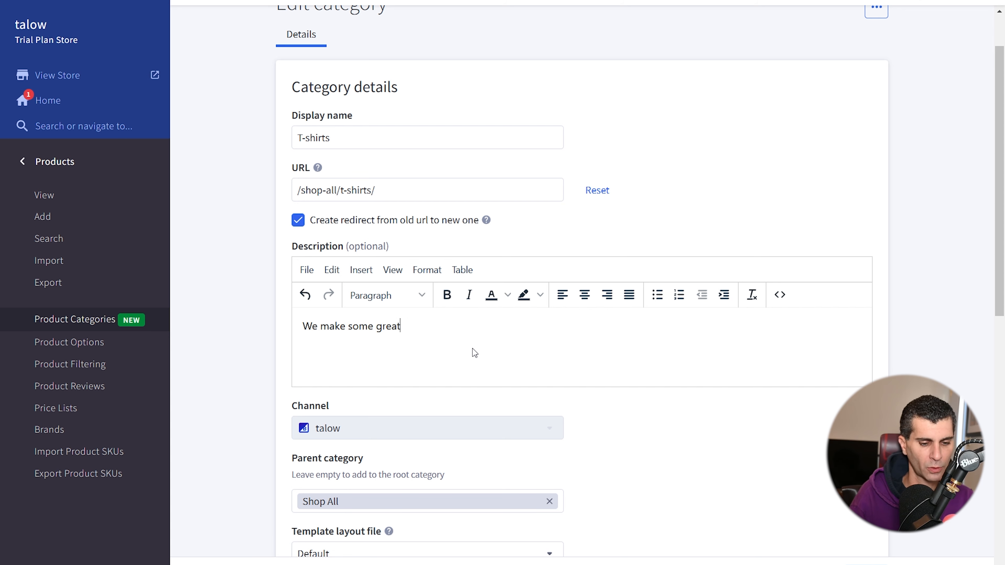
type(" shirts that we")
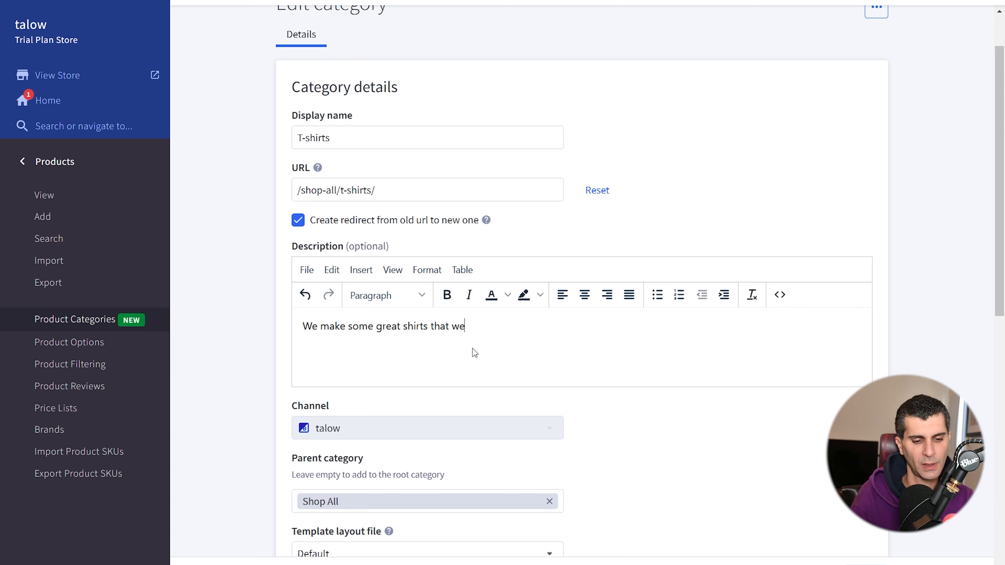
type(" know you'll")
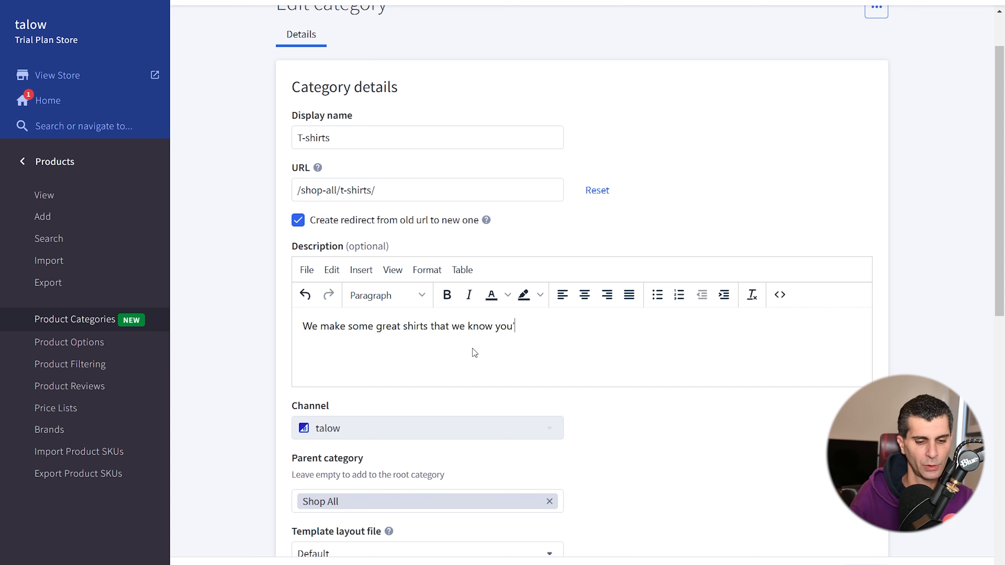
type(" love!")
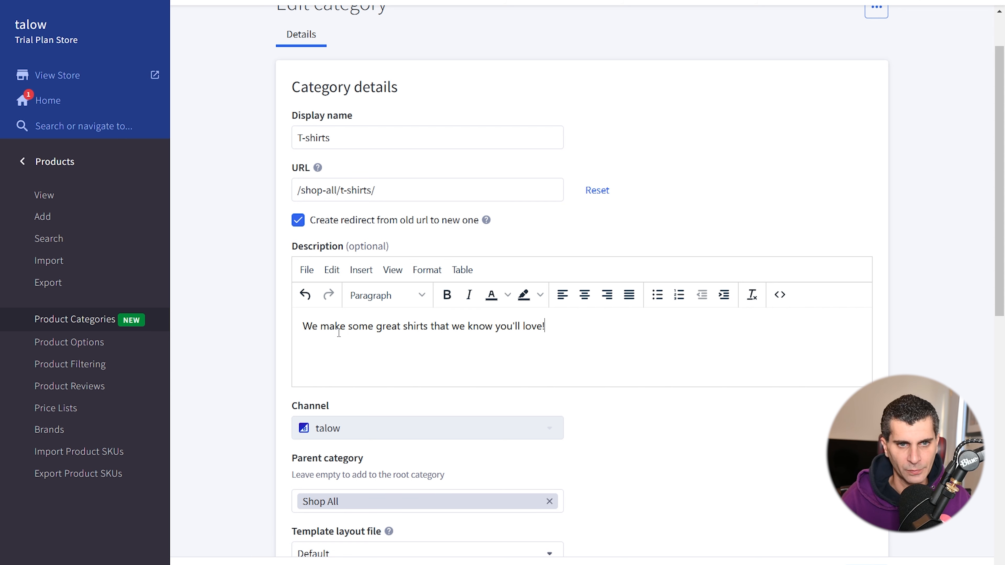
left_click_drag(375, 327, 431, 326)
left_click(448, 296)
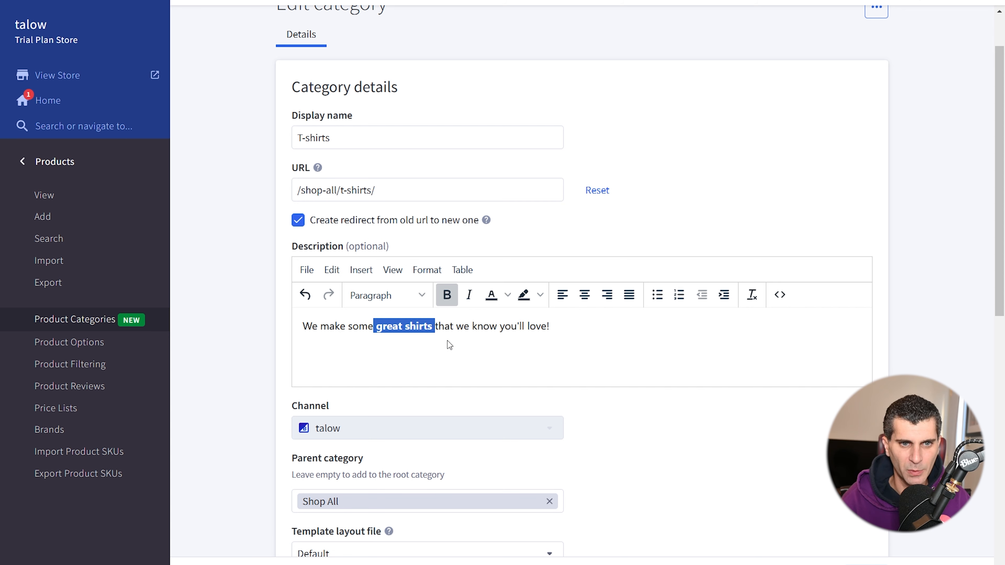
Step: Format the whole category description as Heading 3
left_click(570, 325)
key("ctrl+a")
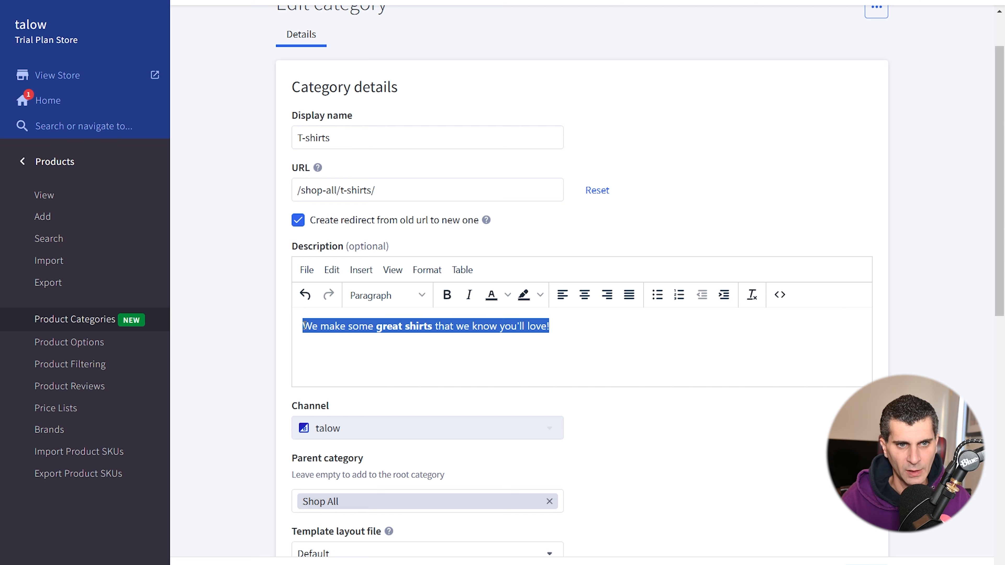
left_click(372, 304)
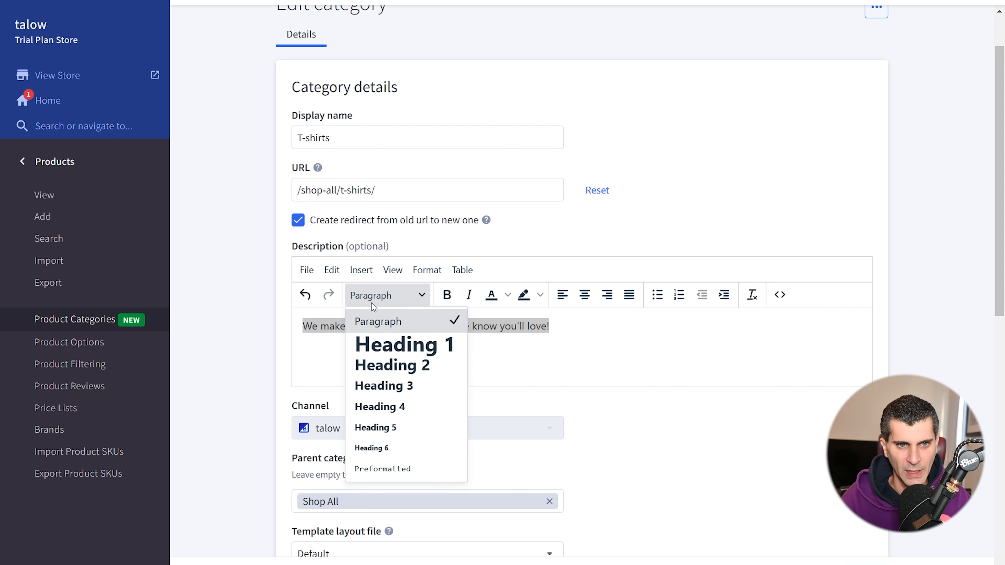
left_click(393, 385)
left_click(631, 359)
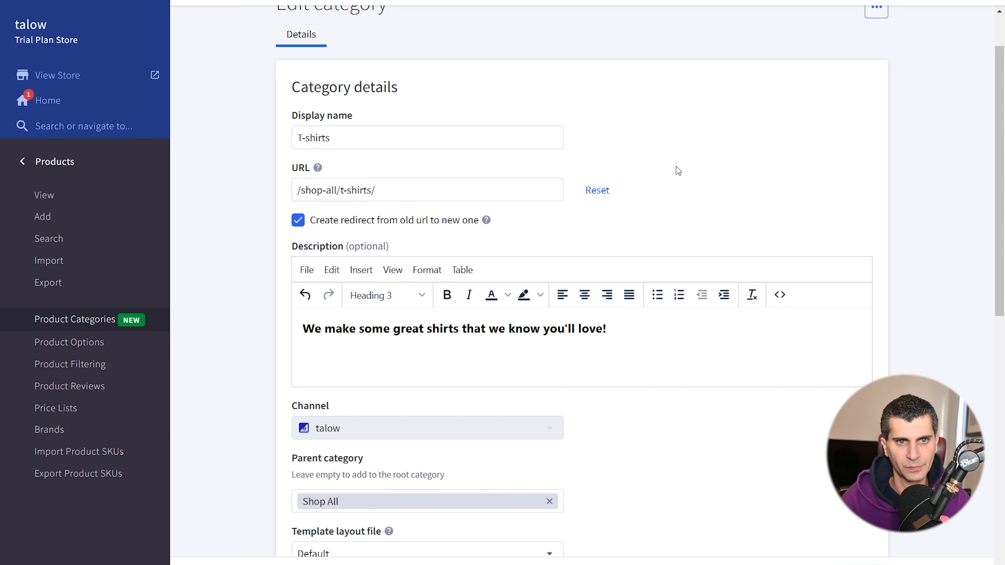
Step: Review the available template layout files and the help notes for the Template layout file and Sort order settings
scroll(762, 141, "down", 3)
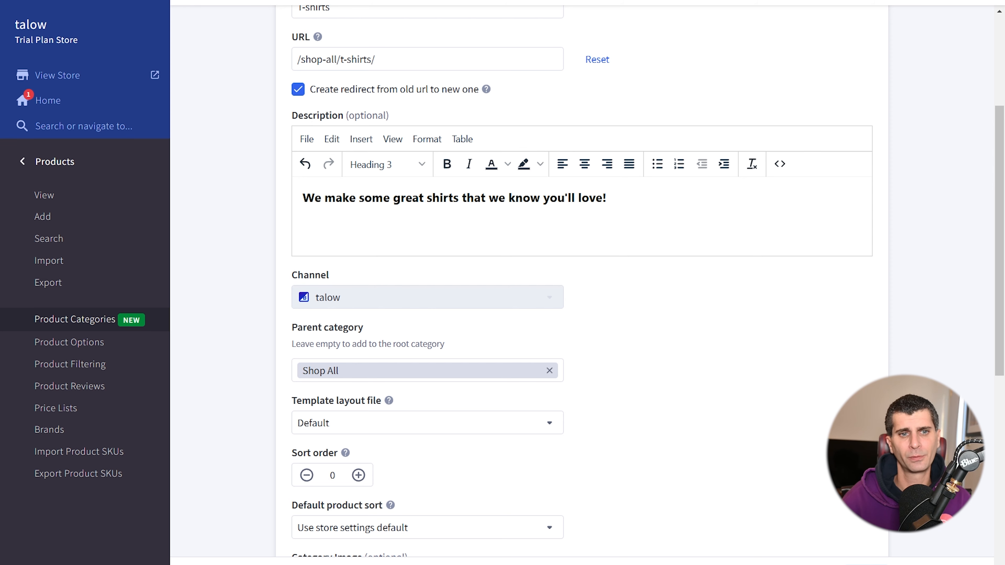
scroll(426, 230, "down", 5)
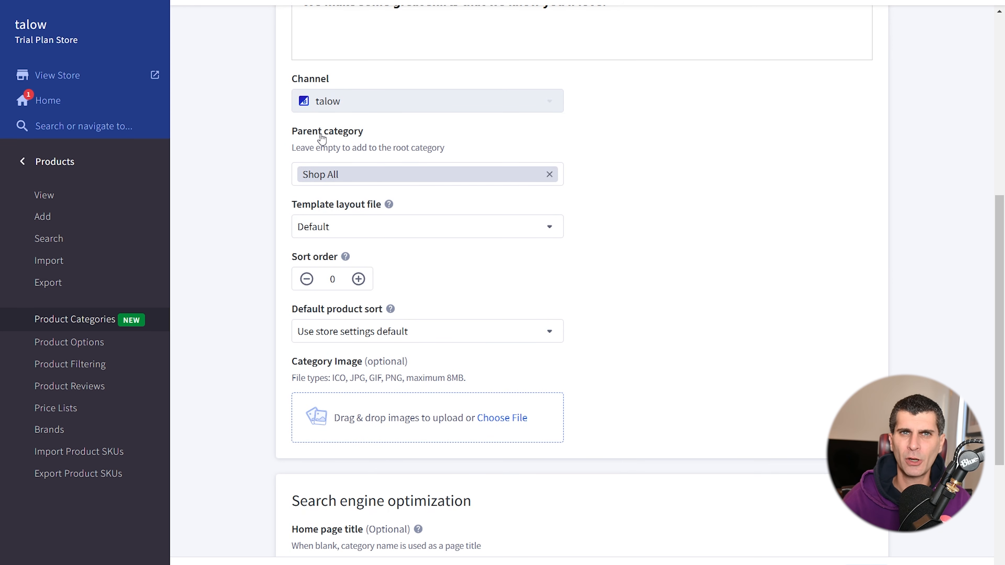
scroll(322, 139, "down", 2)
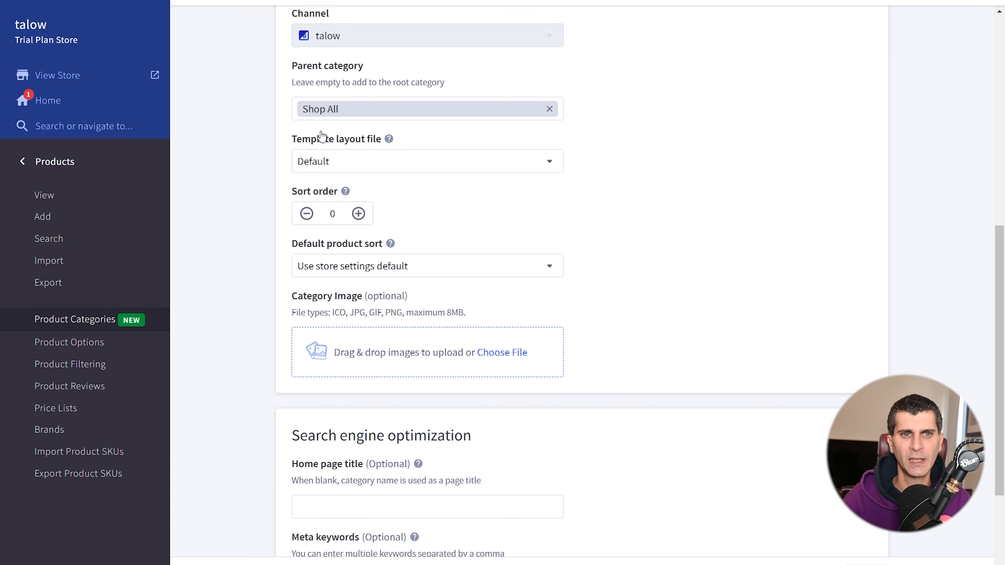
left_click(396, 162)
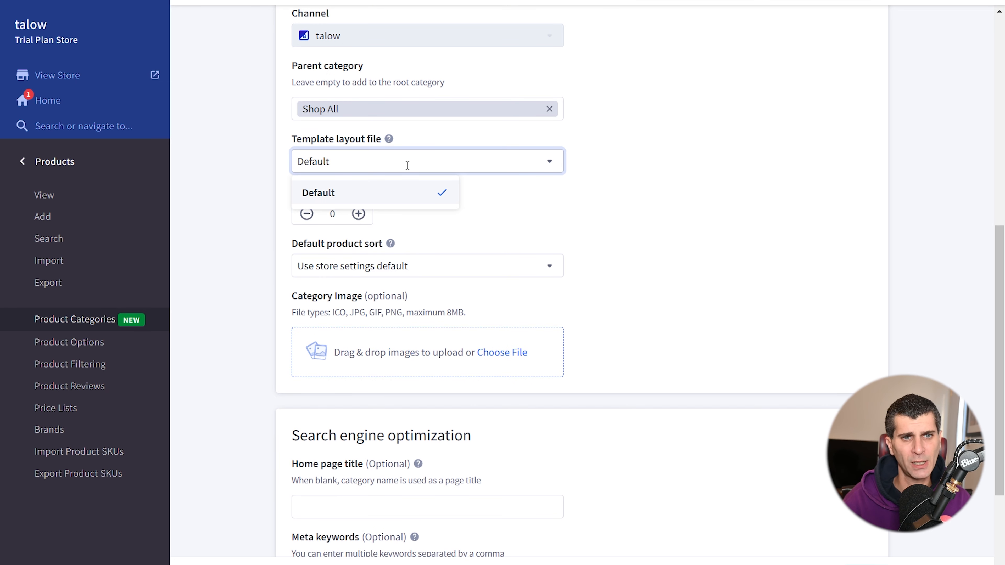
mouse_move(391, 141)
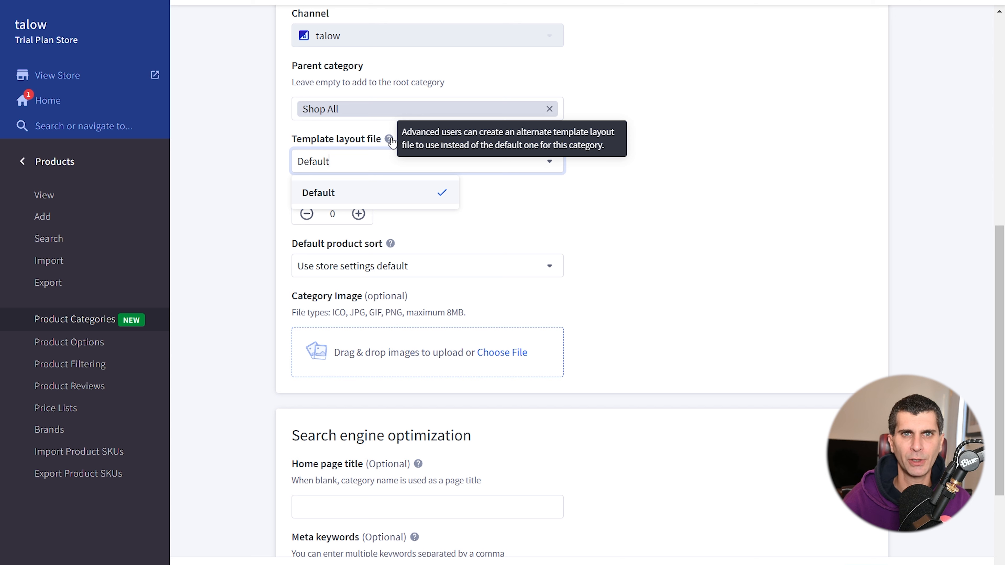
left_click(527, 210)
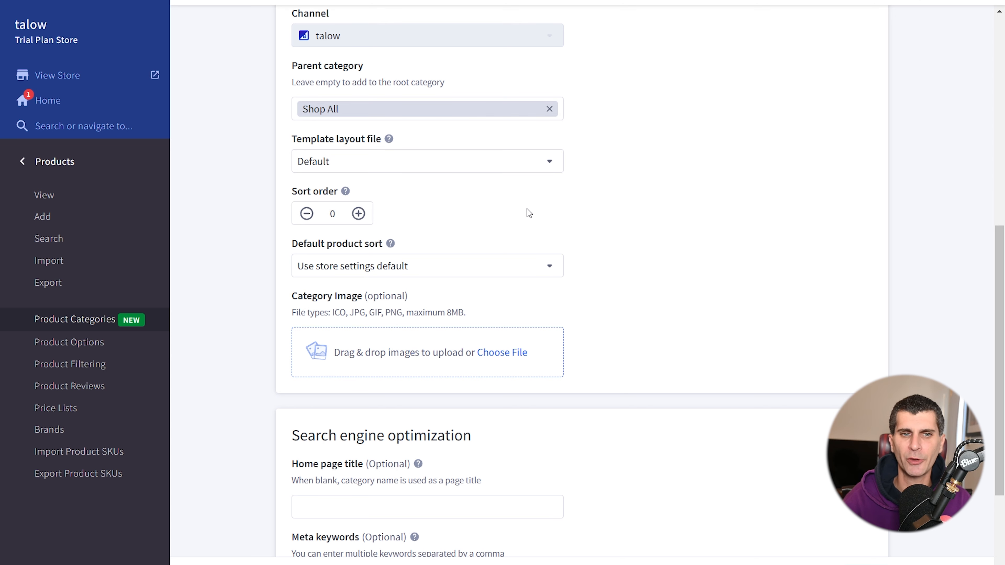
scroll(527, 210, "down", 2)
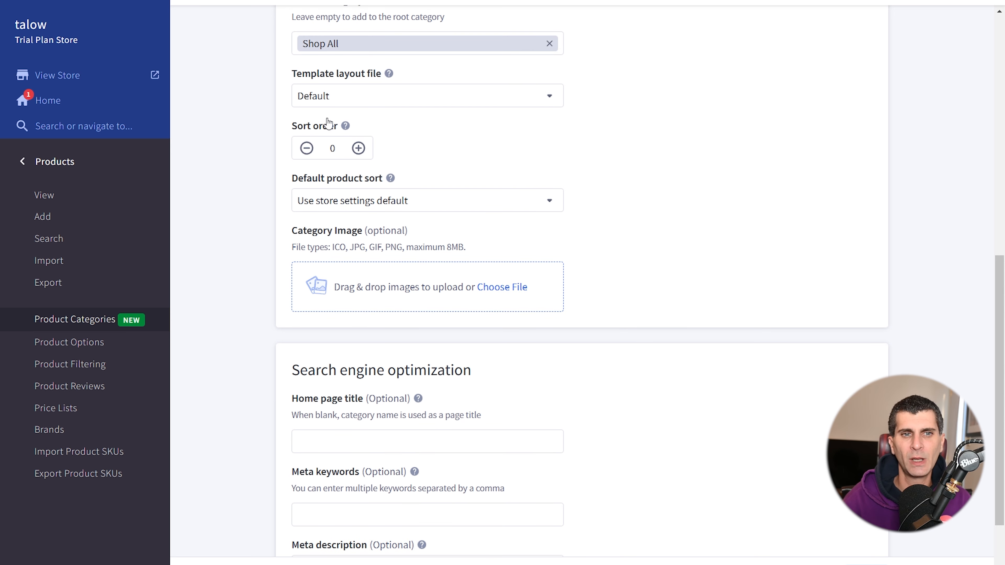
mouse_move(345, 130)
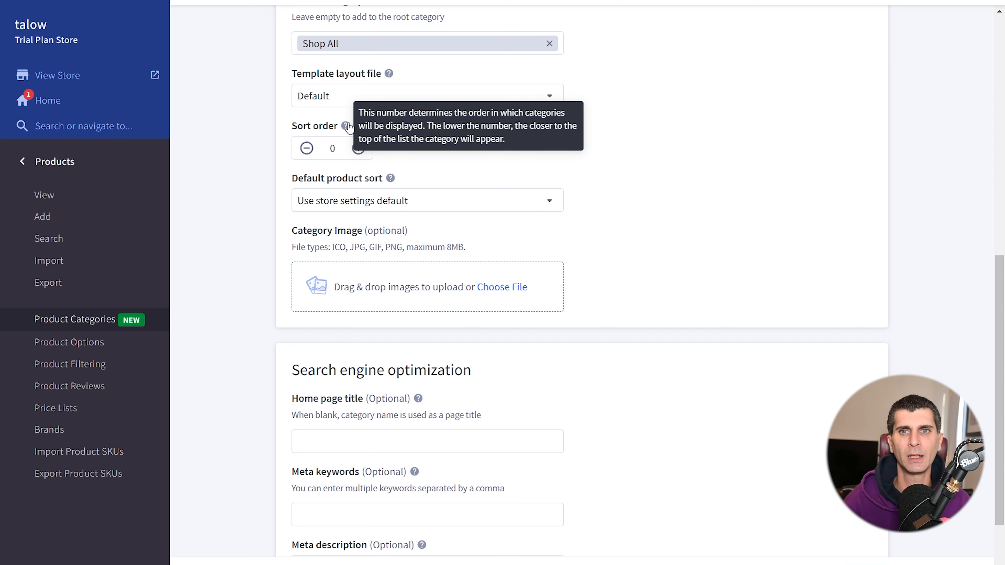
Step: Upload "Hemp Central Clothing (2) (1).png" from the Downloads folder as the category image
left_click(489, 289)
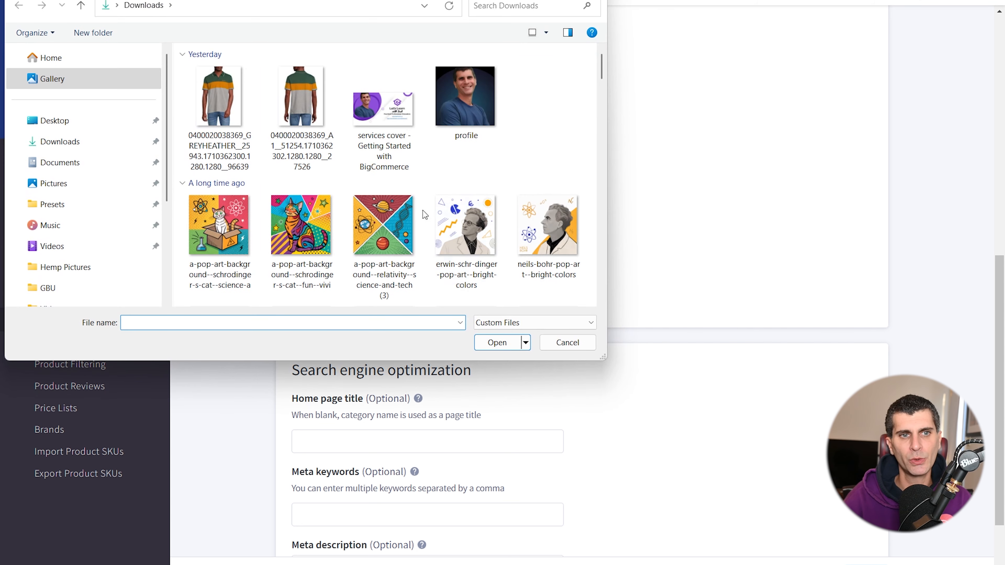
scroll(467, 119, "down", 2)
scroll(325, 156, "down", 5)
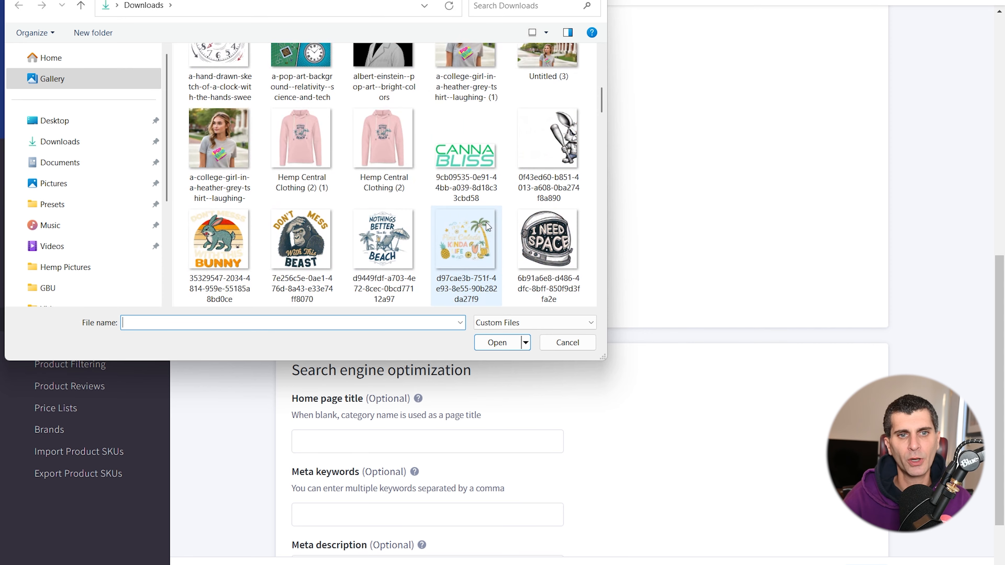
double_click(324, 154)
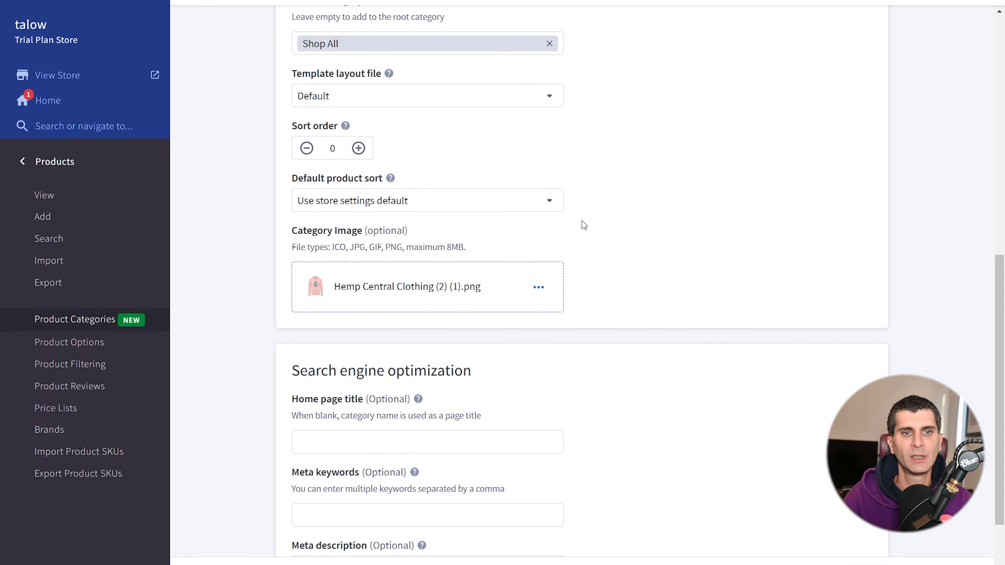
Step: Set the category's search engine page title to "Organic Cotton Tshirts Available Same Day"
scroll(578, 266, "down", 3)
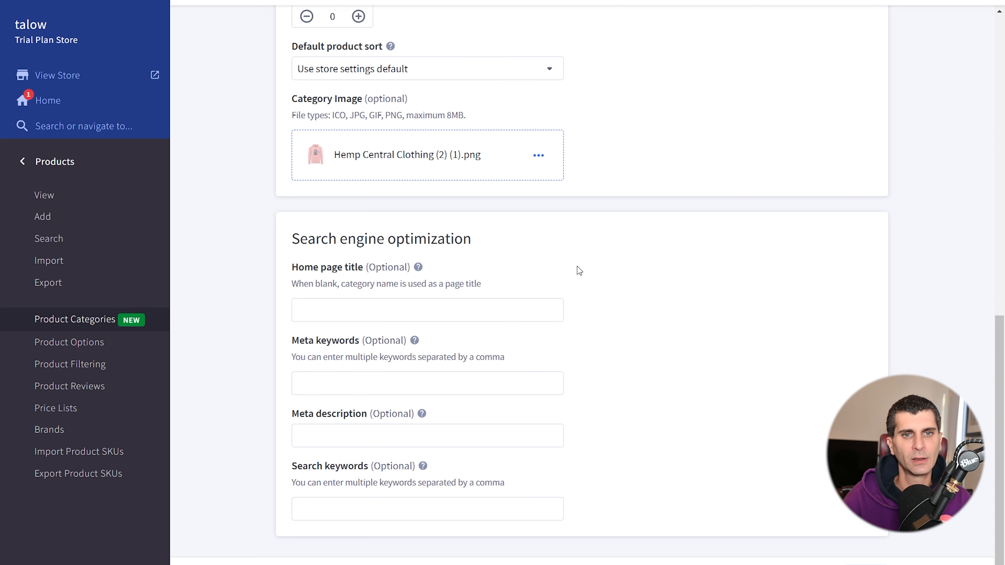
left_click(444, 314)
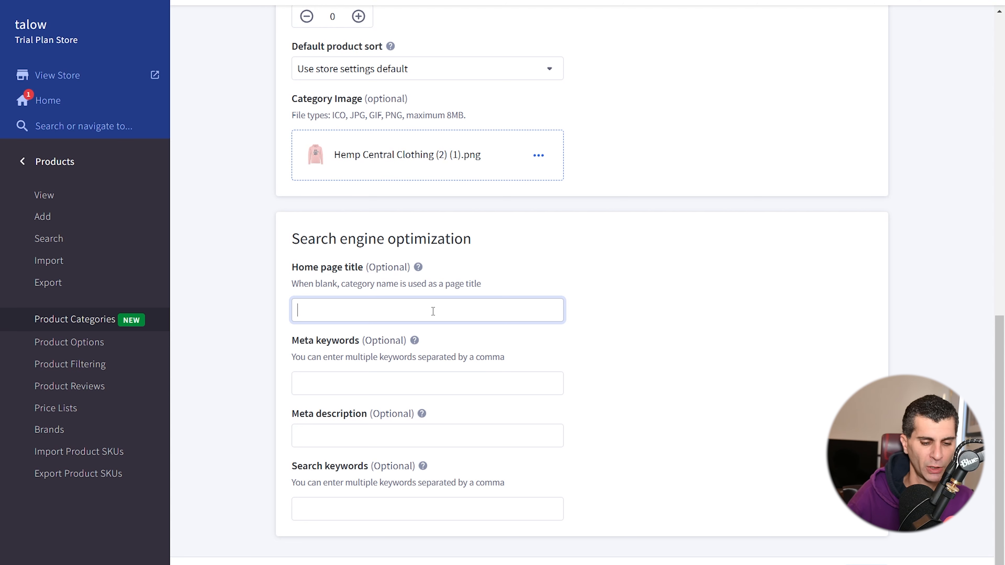
type("Organic")
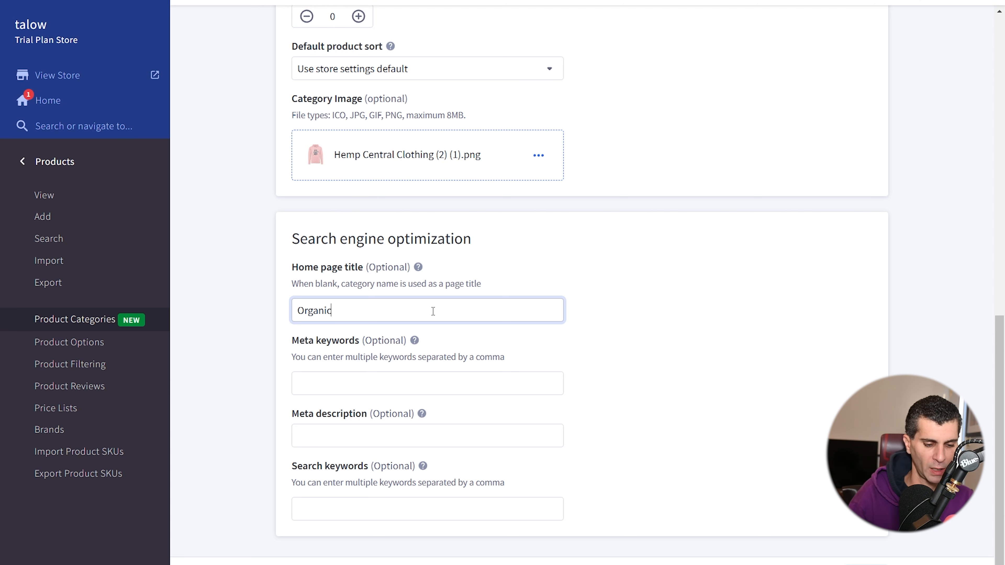
type(" Co")
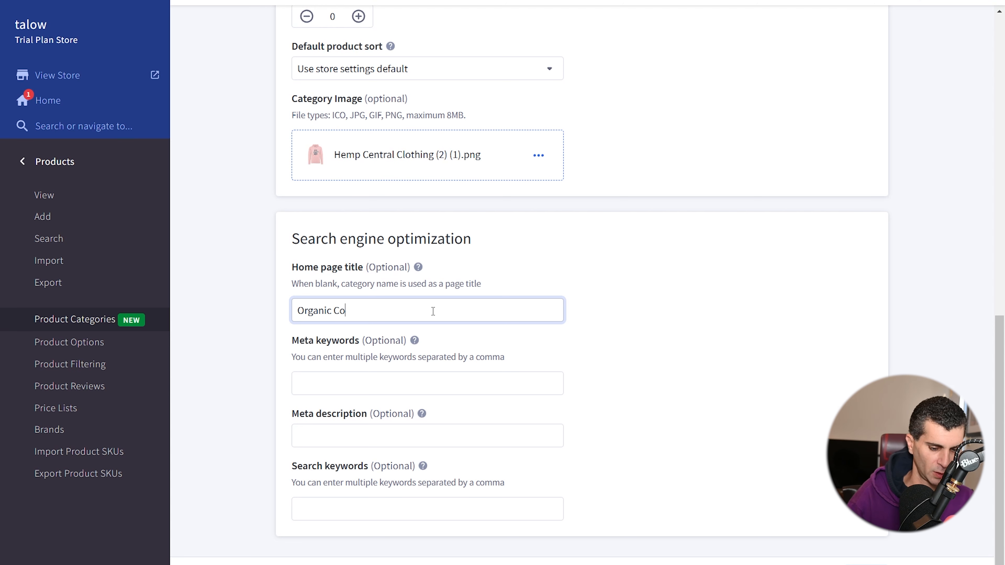
type("tton Tshirts")
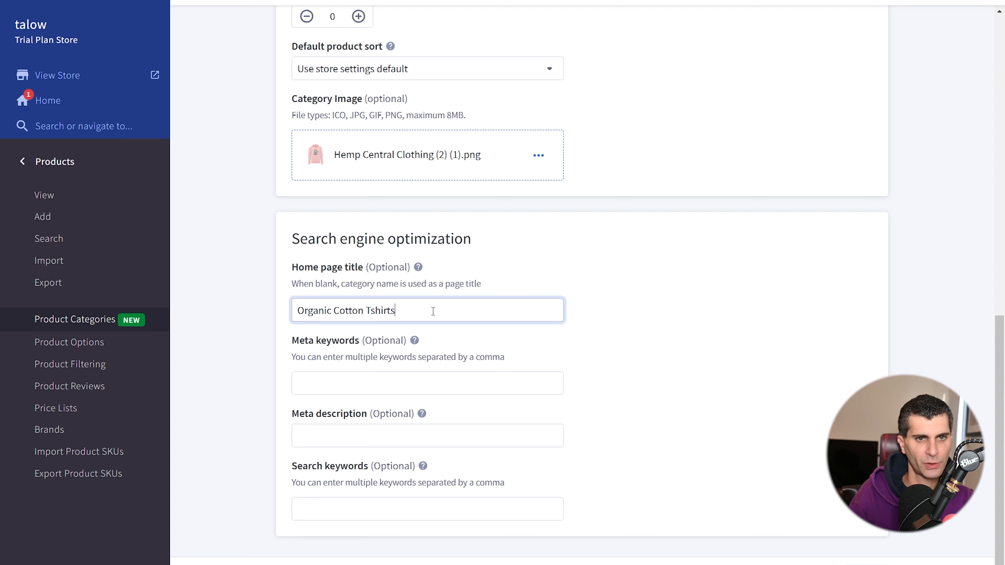
type(" Available Same Day")
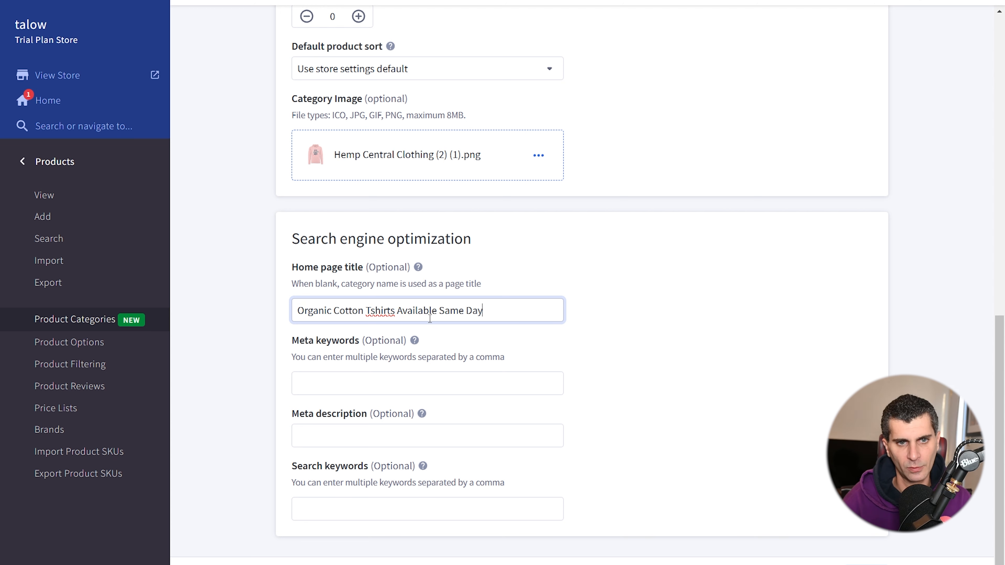
Step: Enter the meta keywords "tshirts, graphic apparel, apparel" and a meta description starting "We sell great shirts from around the world at the lowest"
left_click(368, 379)
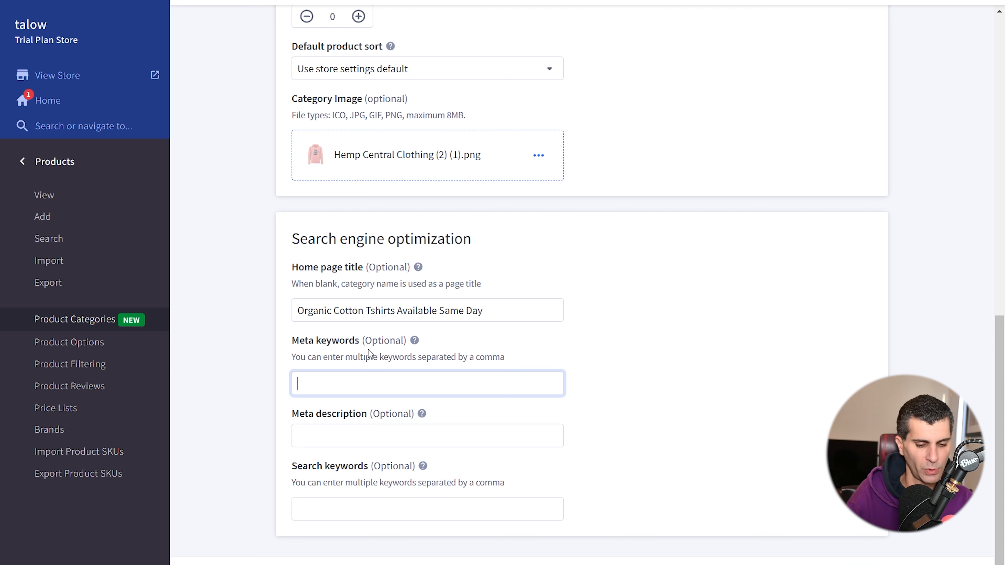
type("tshirts")
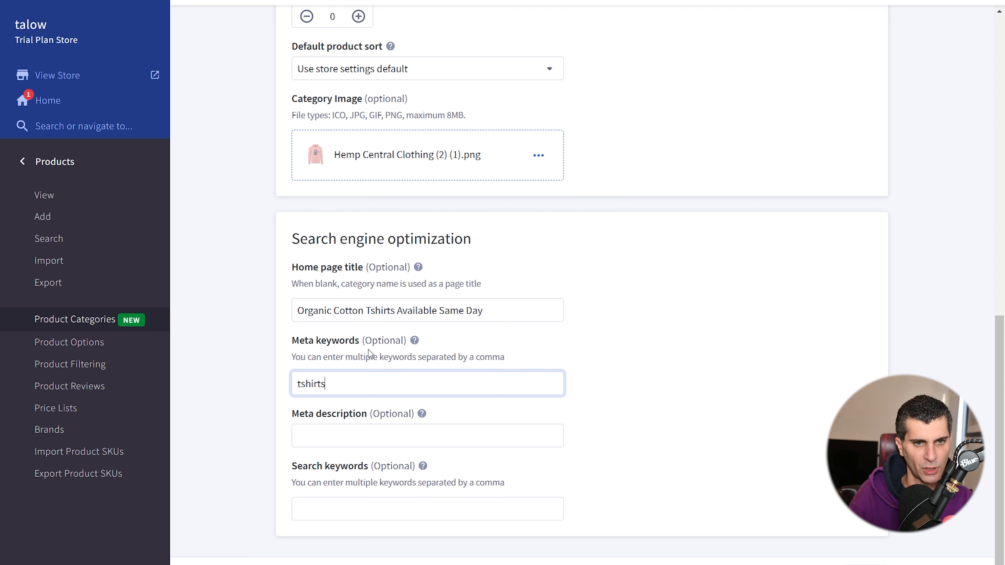
type(", graphic ap")
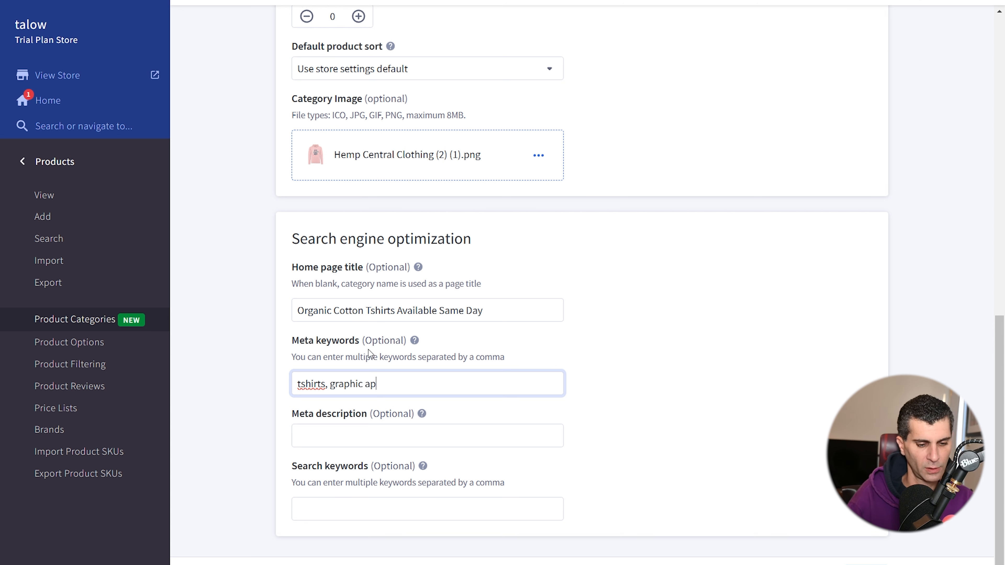
type("parel, apparel")
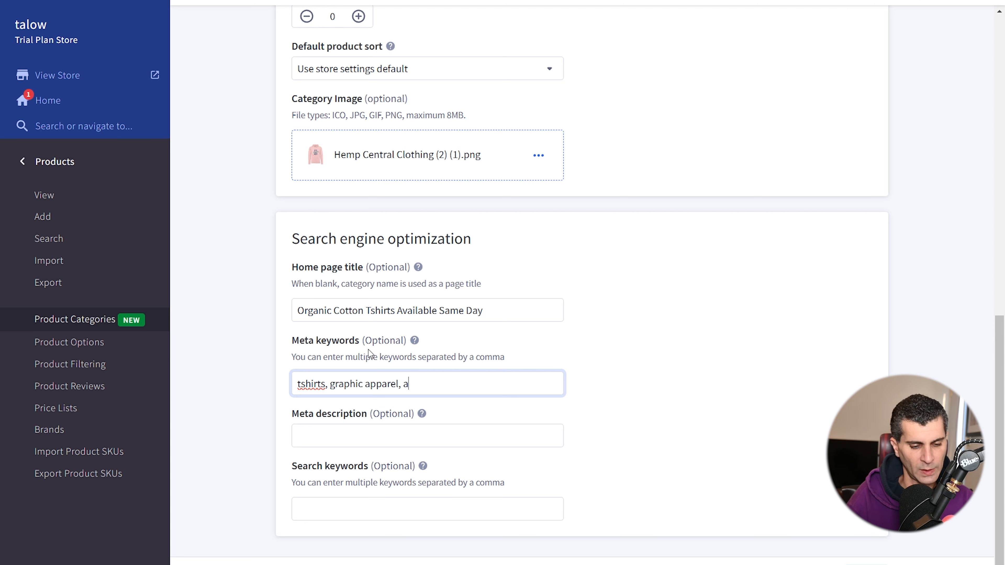
key("Tab")
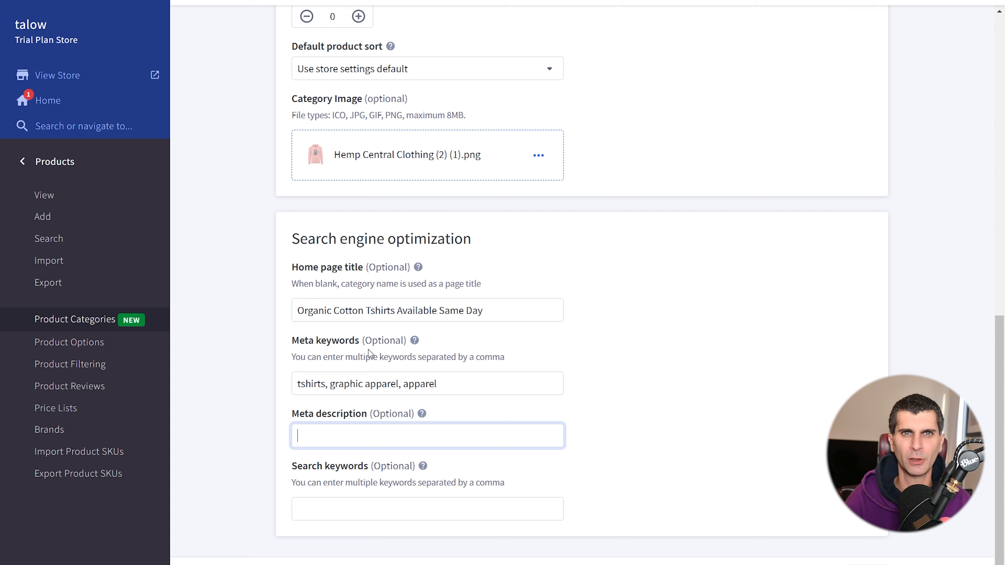
key("ctrl+v")
Step: Enter the search keywords "appreal,tshirts, mens, outerwear ,clothing," for the category
left_click(379, 511)
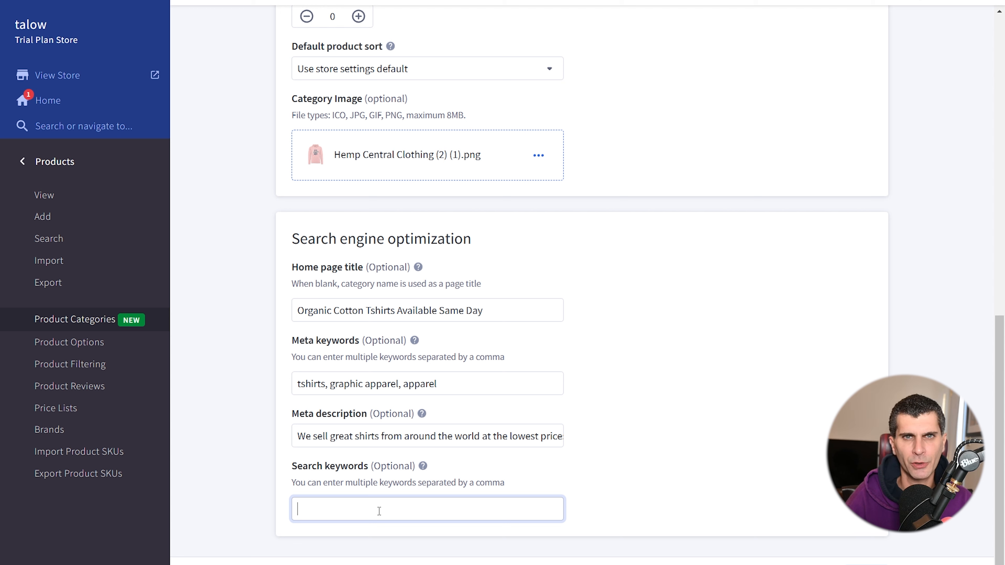
type("app")
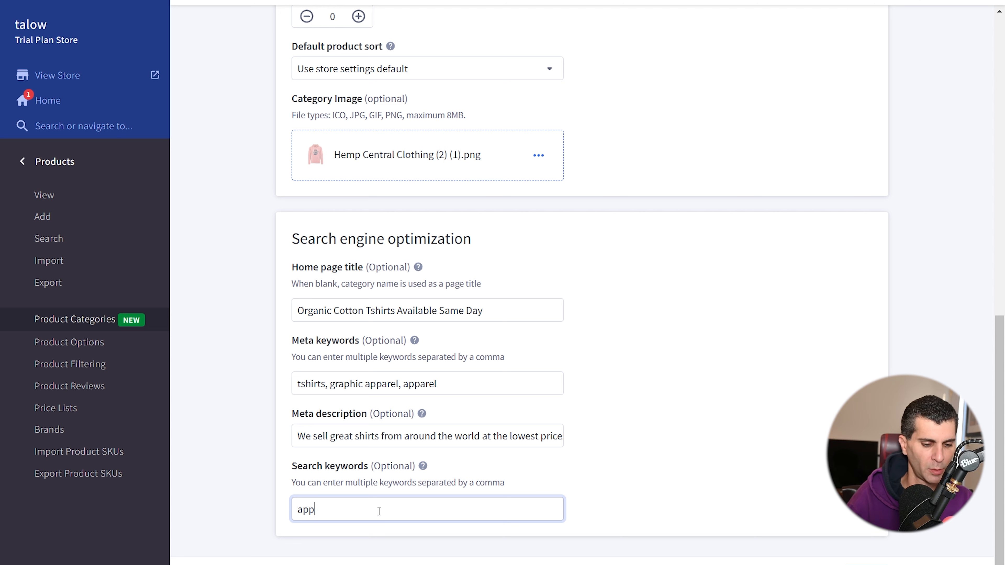
type("real,tshi")
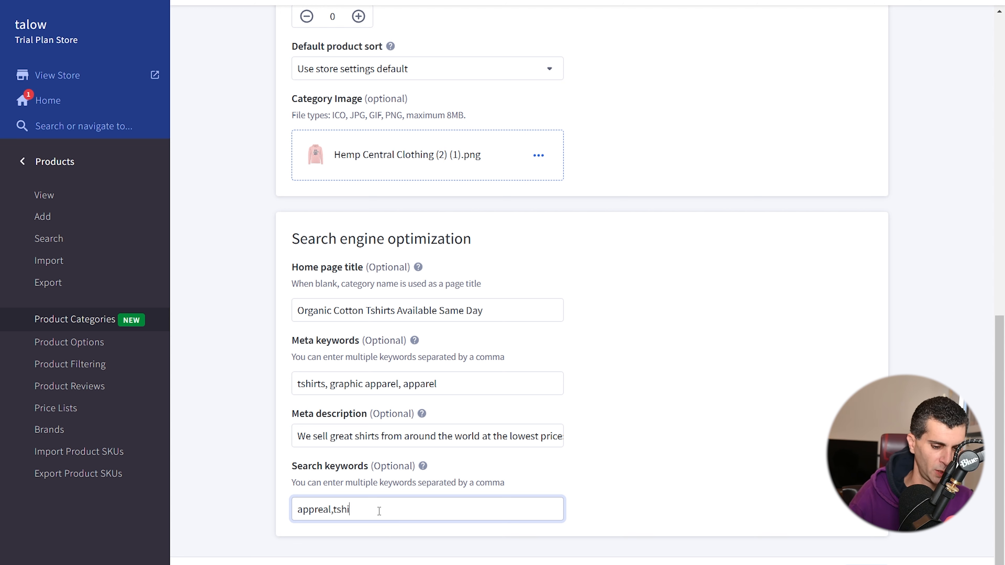
type("rts, mens")
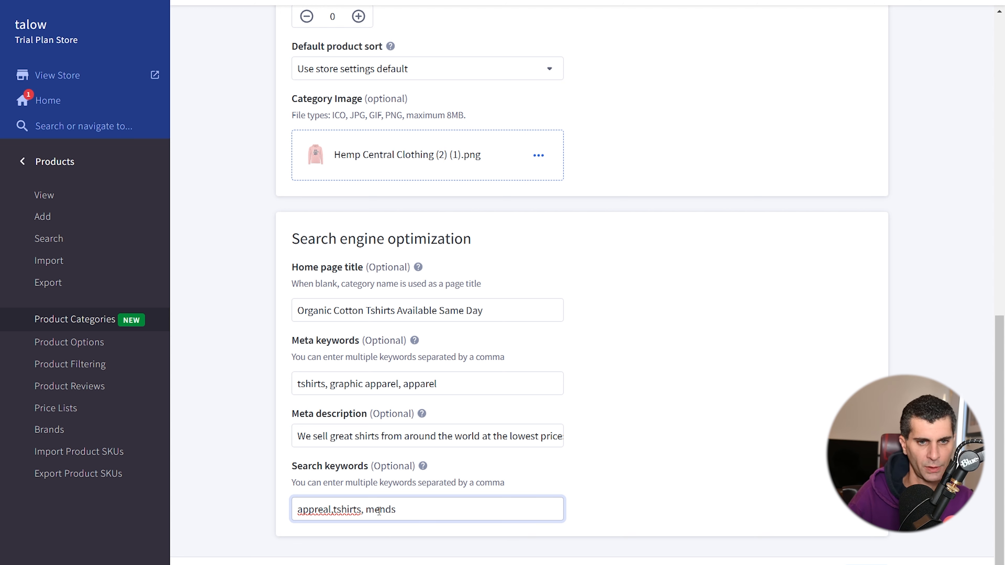
type(", outer")
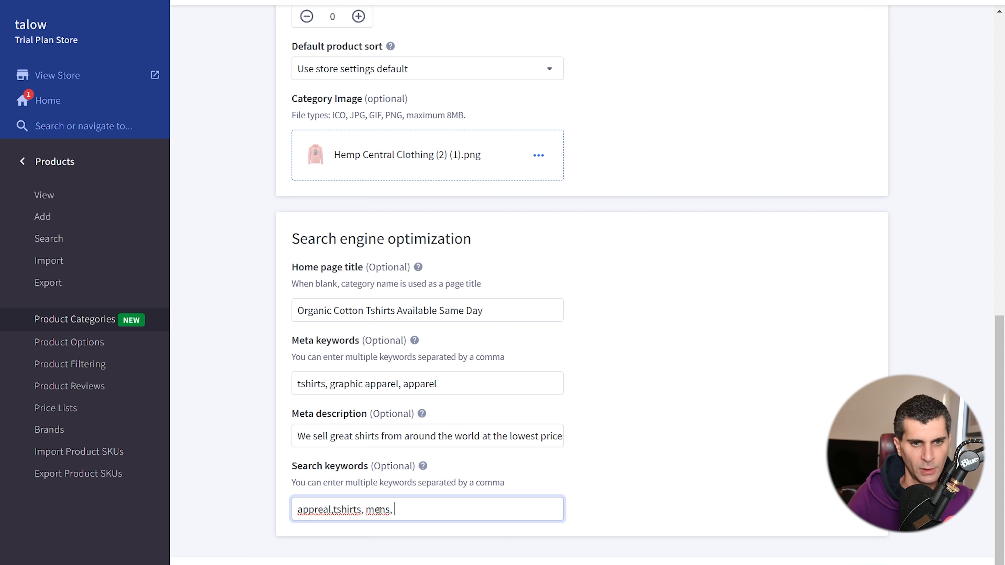
type("wear ,clothing,")
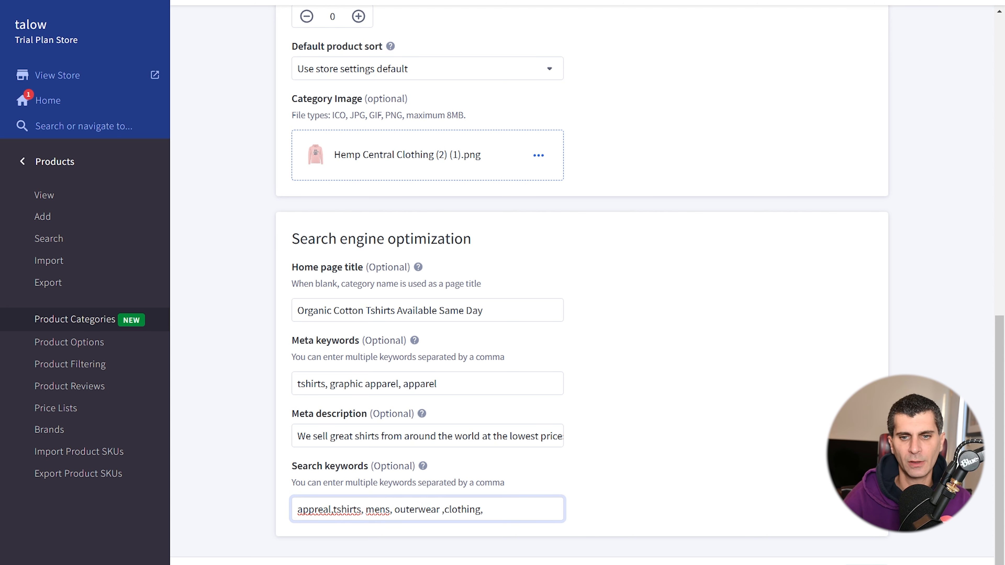
left_click(768, 418)
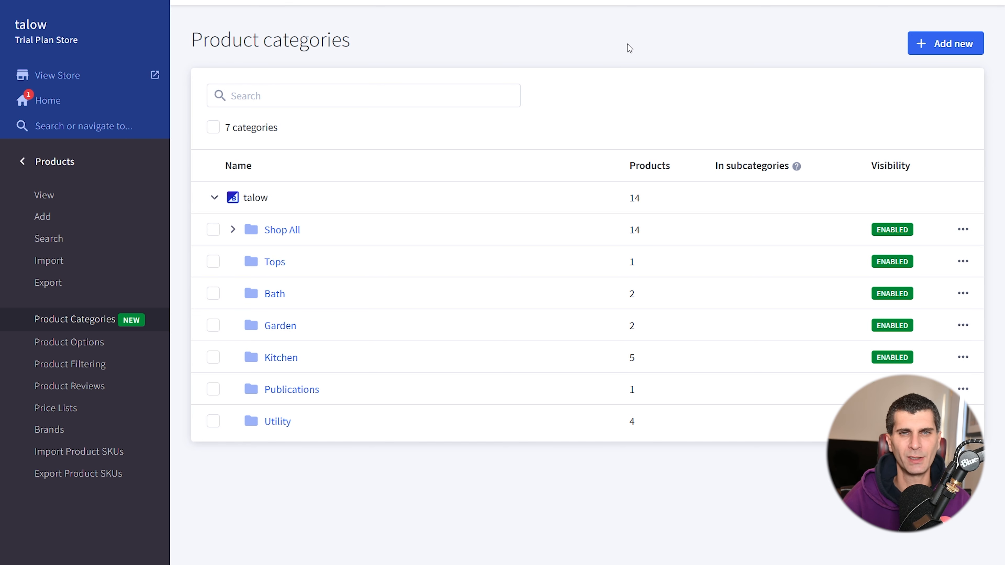
Step: Expand Shop All in the product categories list, and open the Apparel Item product for editing
left_click(233, 230)
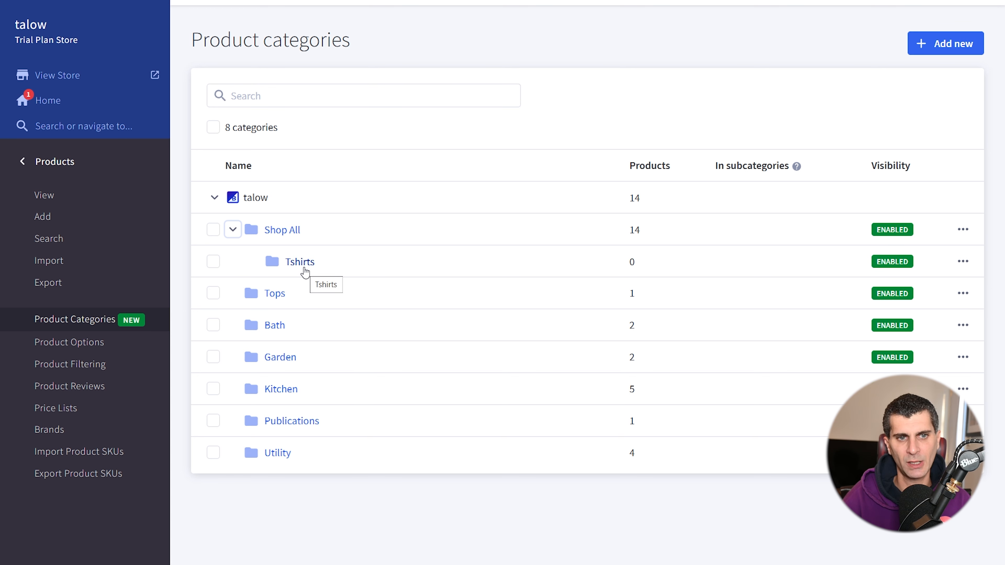
left_click(124, 200)
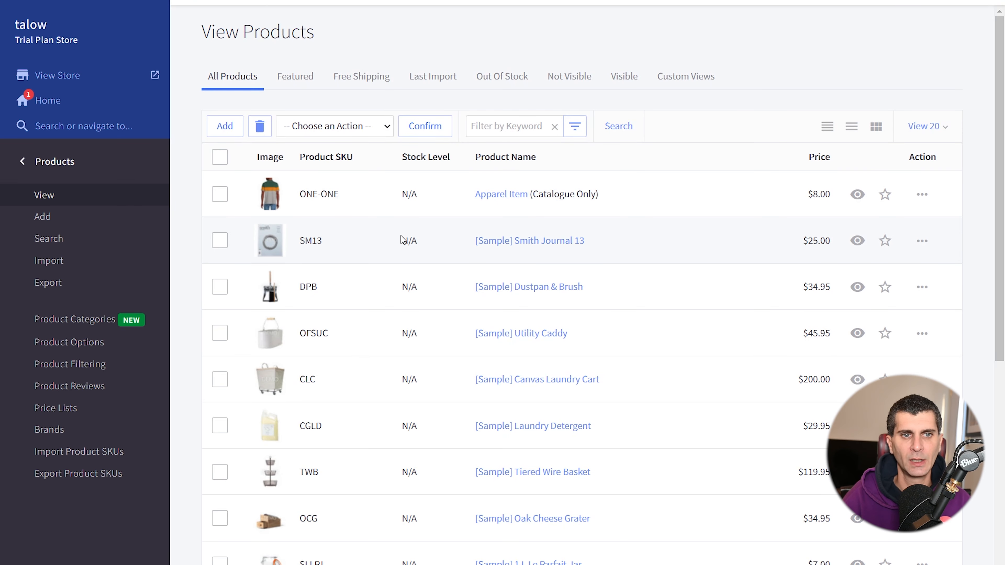
left_click(519, 195)
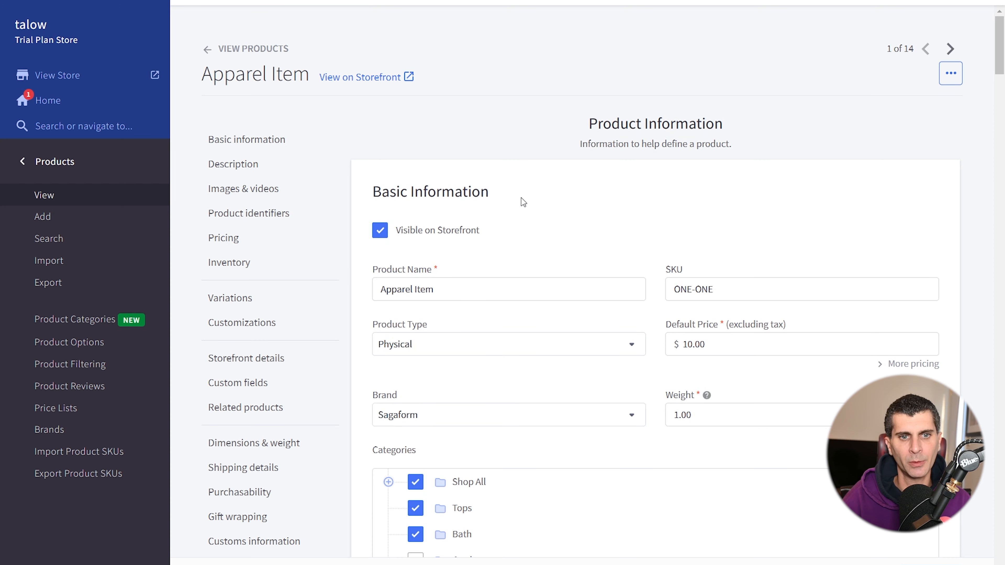
Step: Assign the Apparel Item product to the T-shirts category, remove it from Bath, and save the product
scroll(529, 238, "down", 3)
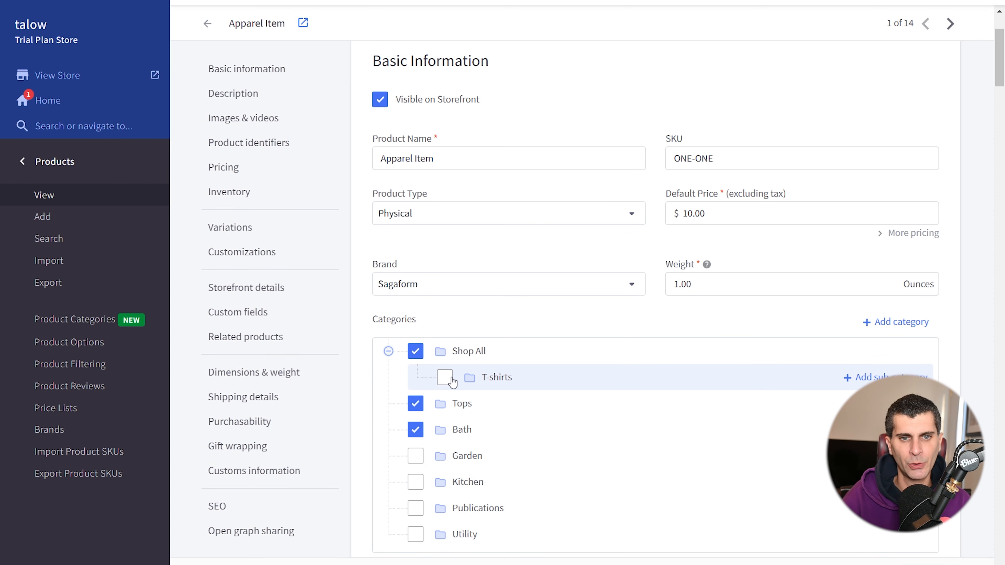
left_click(445, 379)
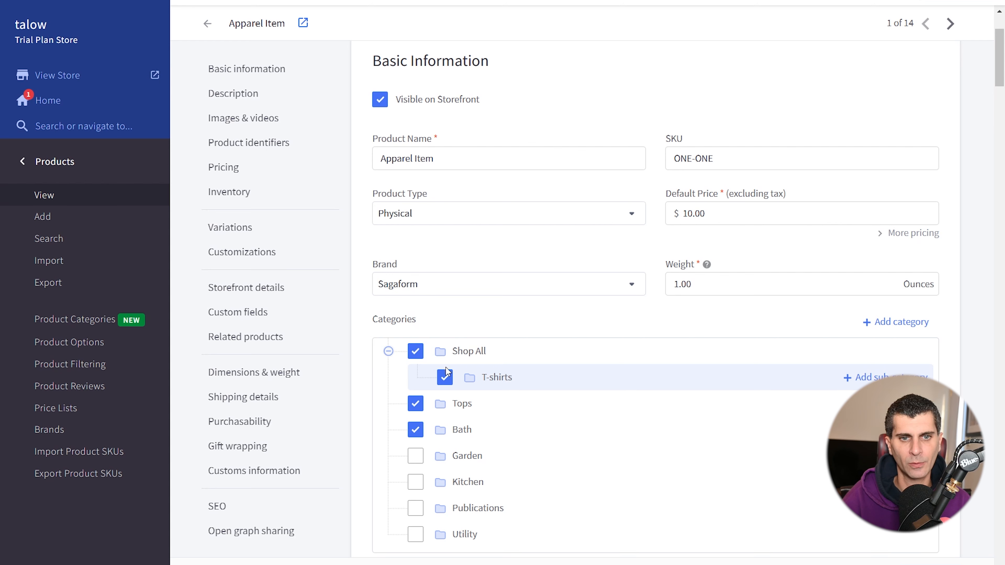
scroll(465, 304, "down", 5)
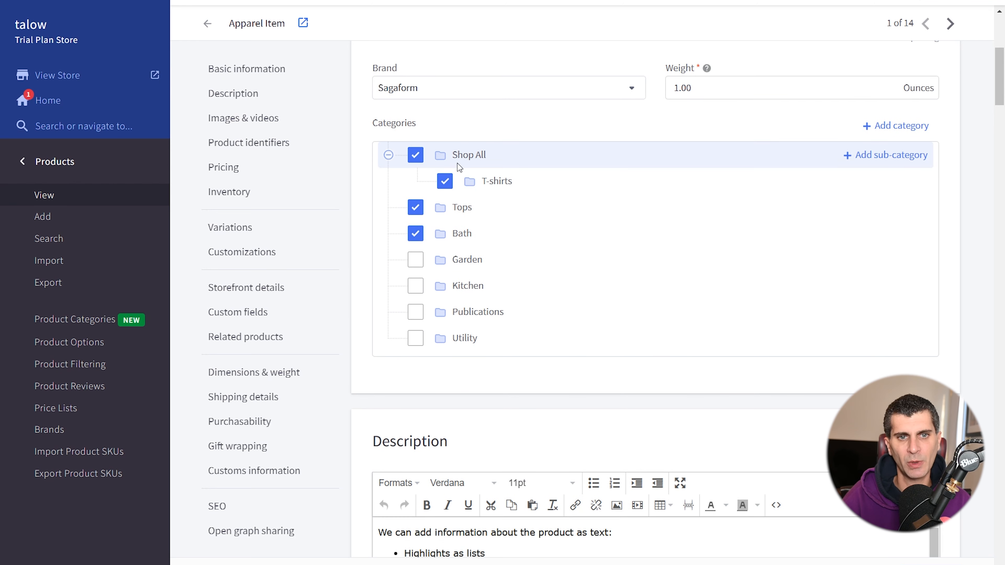
left_click(412, 236)
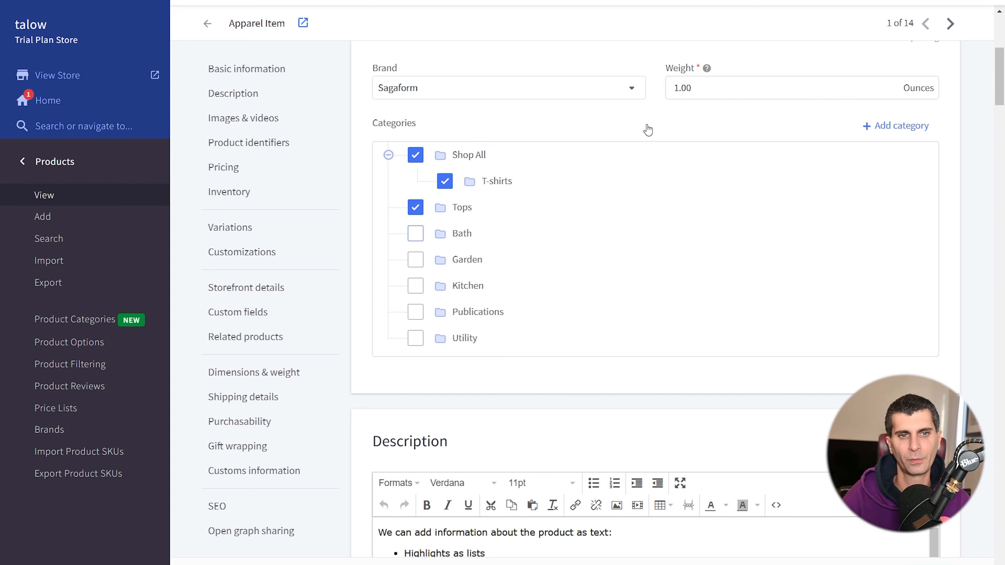
scroll(610, 163, "down", 5)
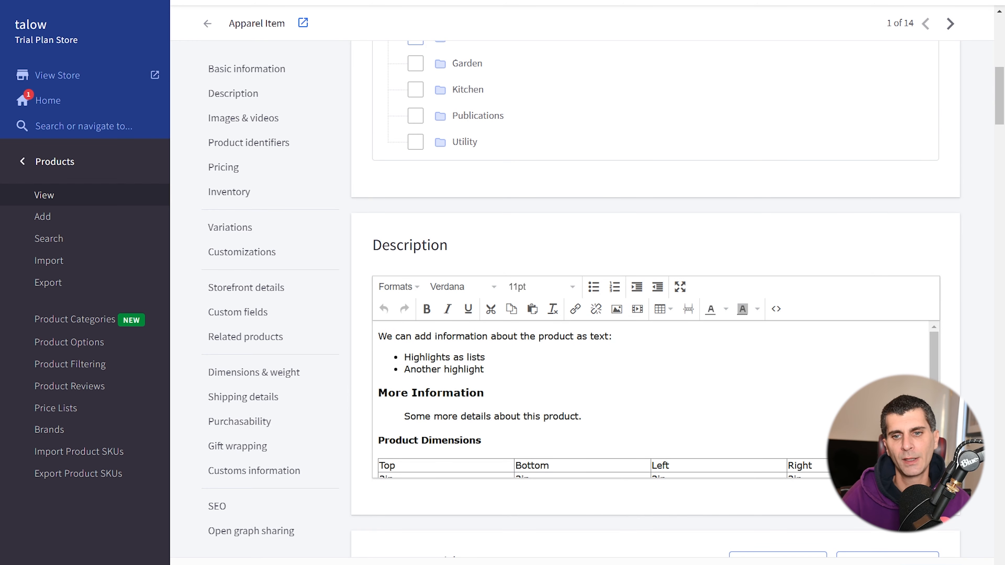
left_click(900, 563)
scroll(460, 175, "up", 1)
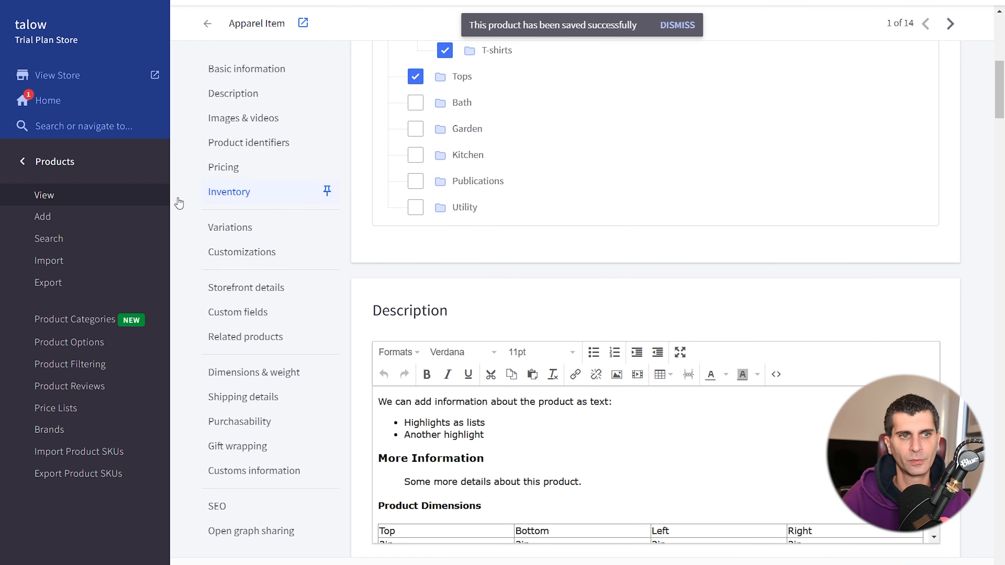
Step: Open the T-shirts category under Shop All from the product categories list and view its page in the page builder
left_click(69, 328)
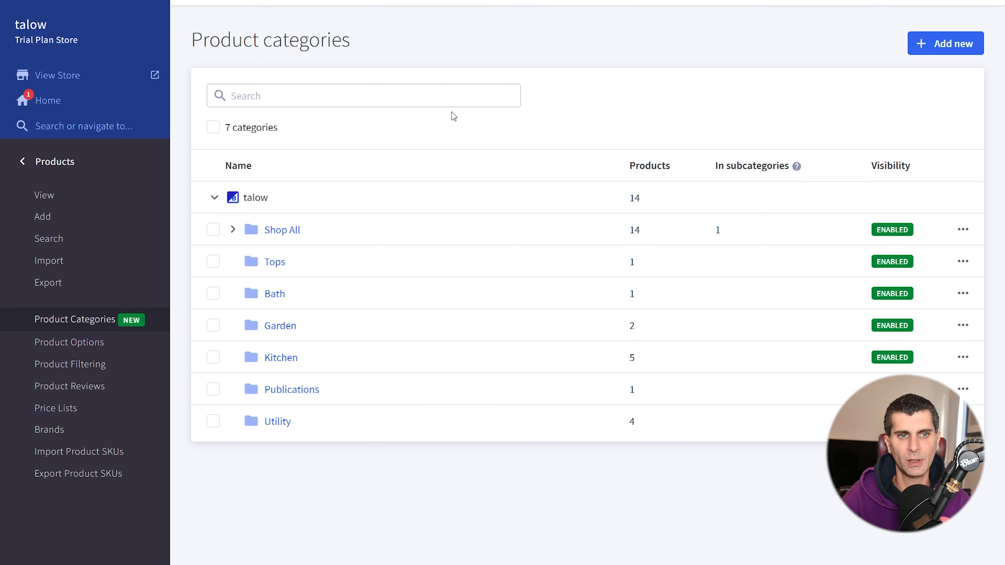
left_click(233, 229)
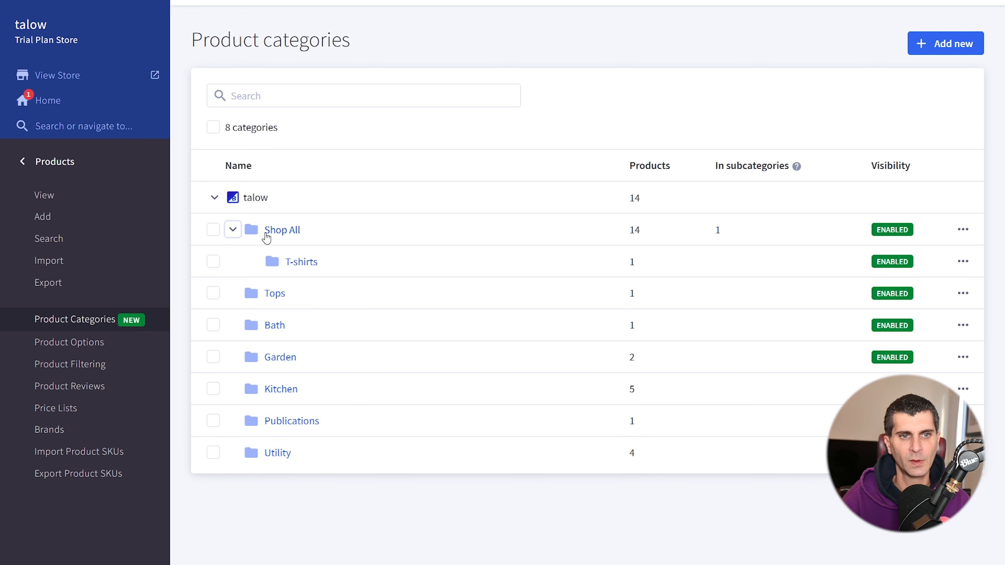
left_click(302, 263)
left_click(877, 72)
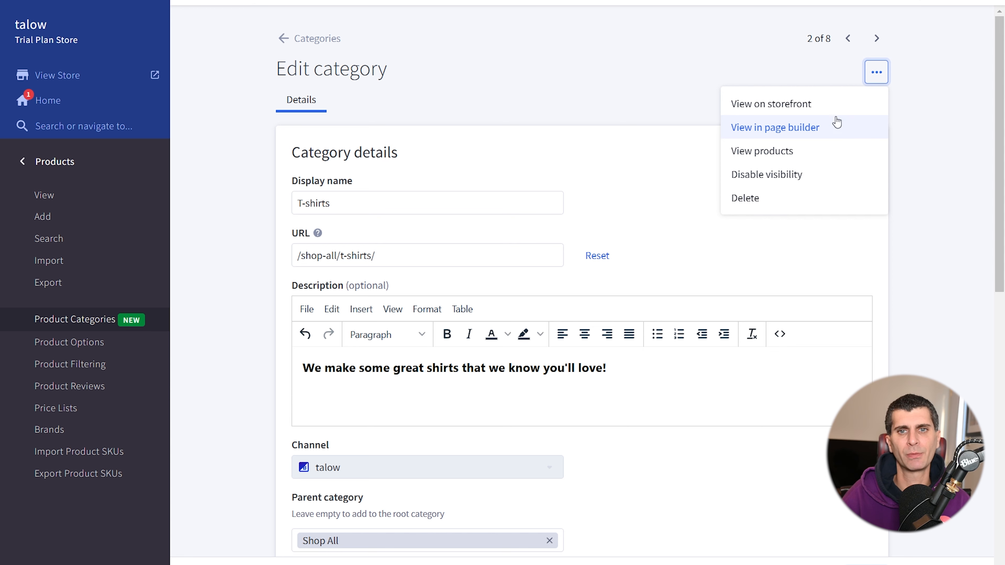
left_click(823, 128)
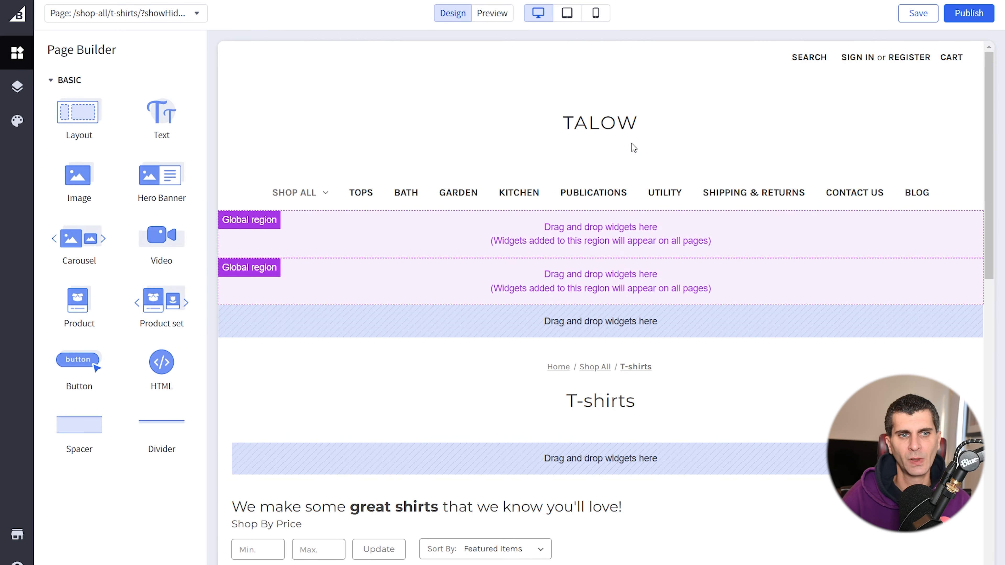
Step: Preview the T-shirts category page and examine its breadcrumb trail, description text and listed product
left_click(490, 15)
scroll(679, 135, "down", 5)
scroll(666, 135, "up", 5)
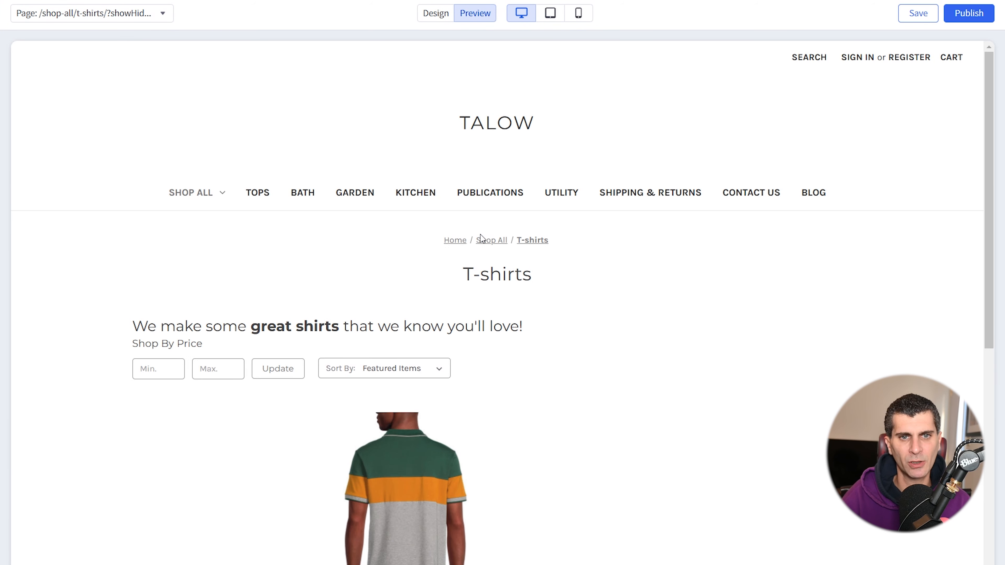
left_click_drag(440, 242, 558, 242)
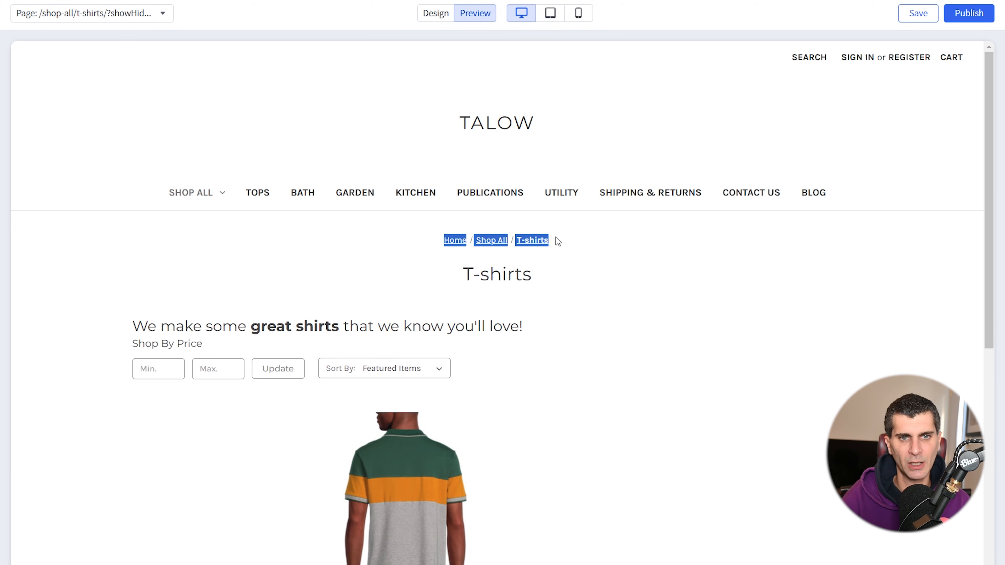
left_click(575, 243)
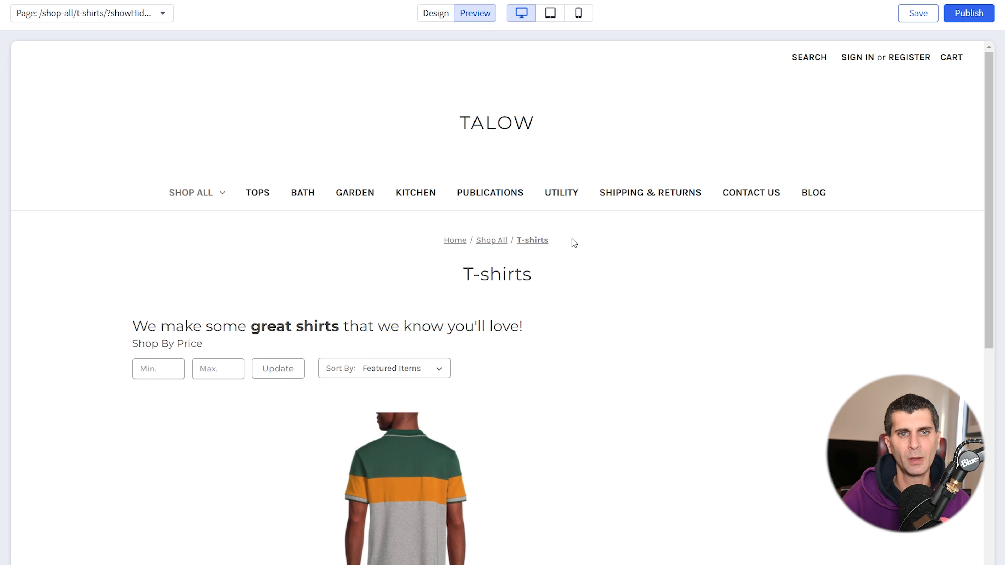
left_click_drag(133, 326, 539, 320)
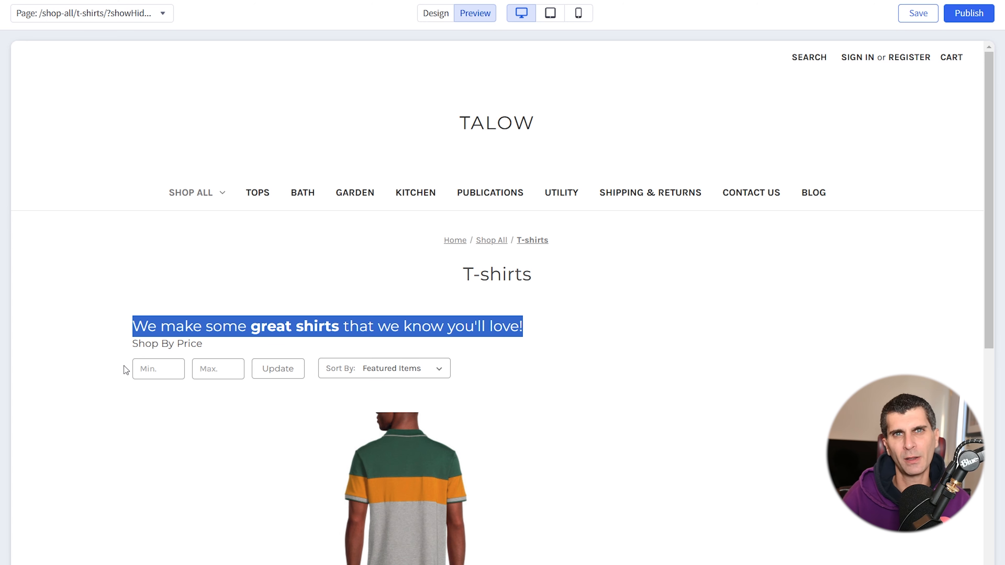
scroll(126, 370, "down", 5)
scroll(126, 371, "down", 5)
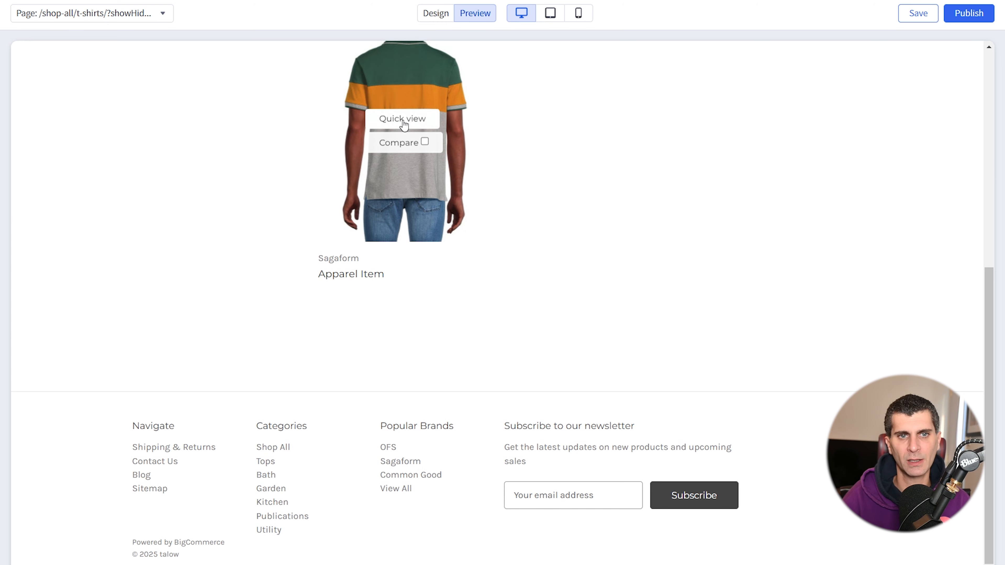
Step: Open the Apparel Item product page in the storefront preview and check its breadcrumb trail
left_click(420, 203)
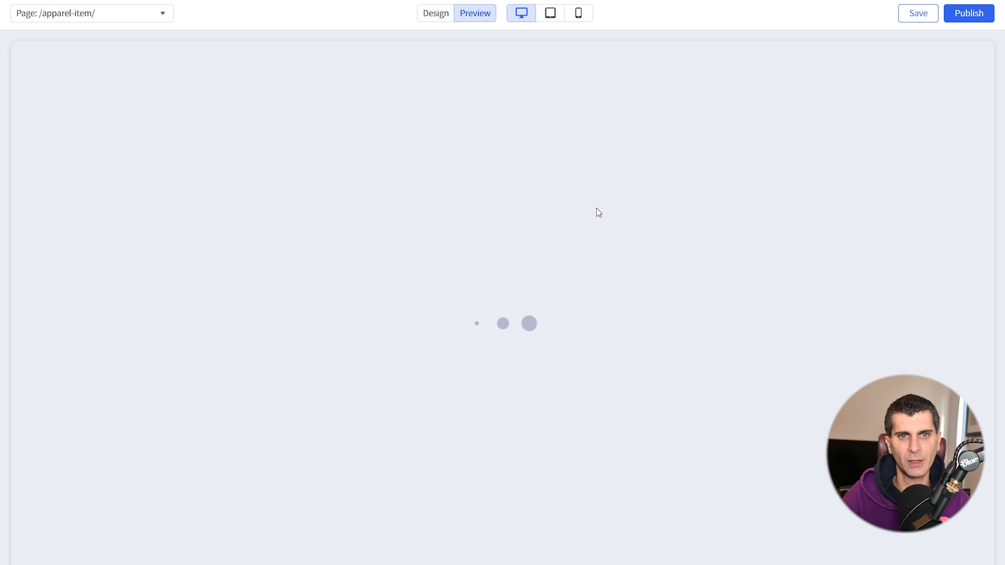
scroll(597, 214, "down", 8)
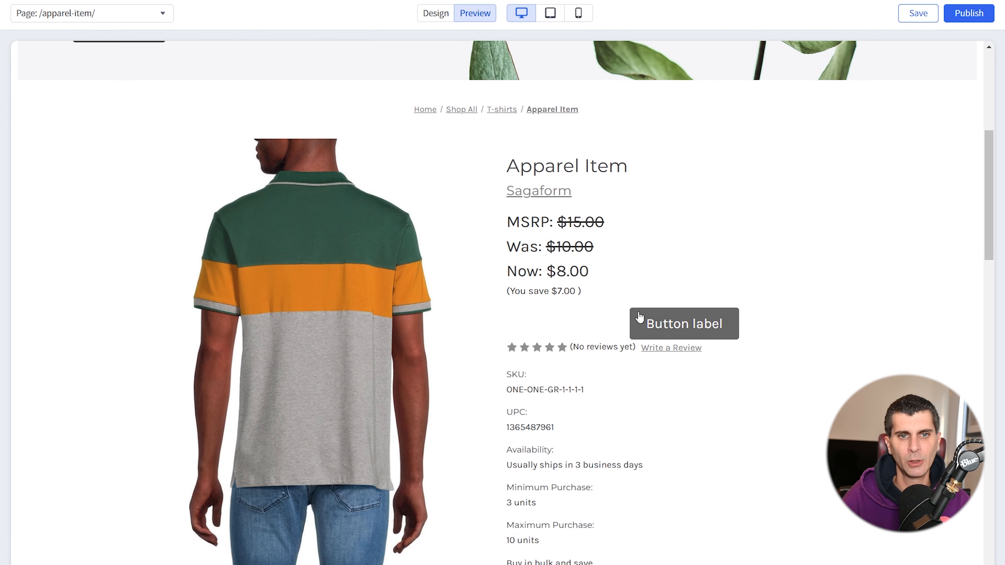
left_click_drag(408, 110, 597, 113)
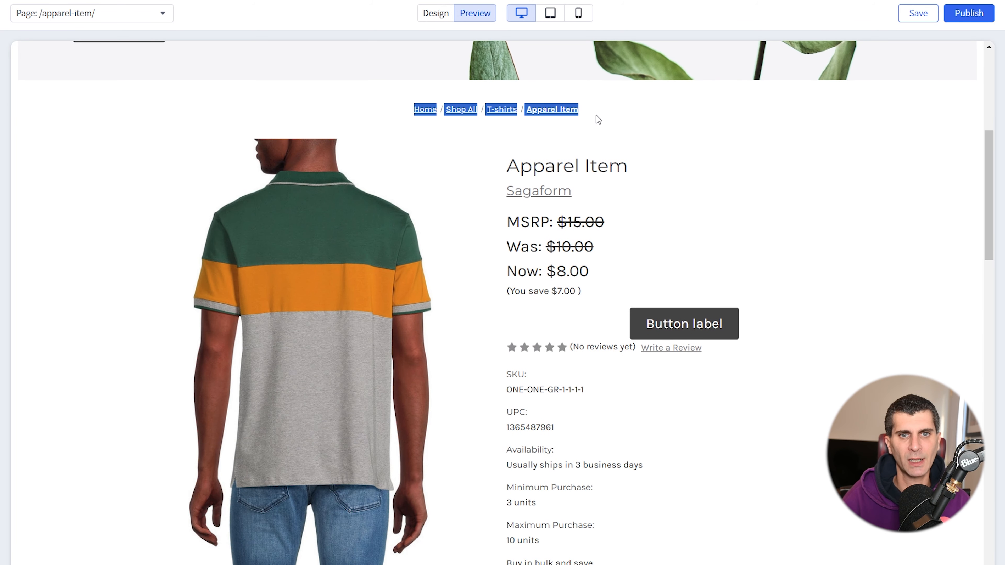
left_click(591, 107)
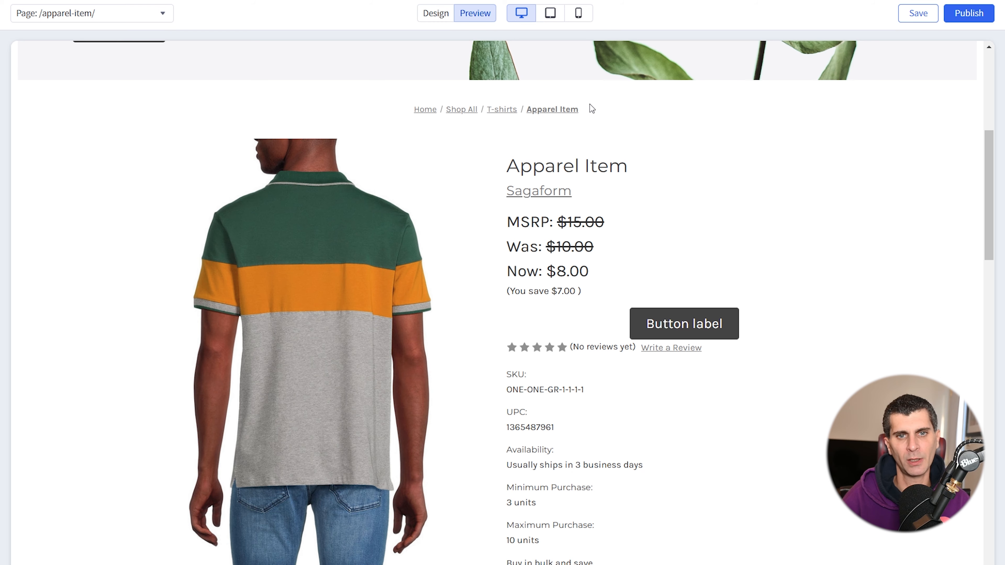
scroll(511, 277, "up", 5)
Step: Follow the breadcrumbs back to T-shirts and up to Shop All, and look over the Shop All page
left_click(508, 306)
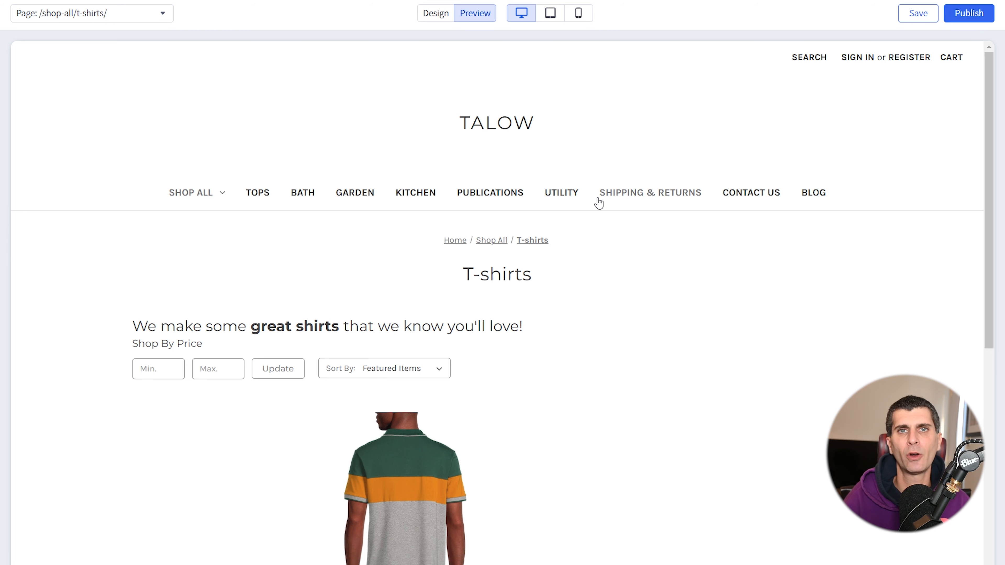
left_click(500, 240)
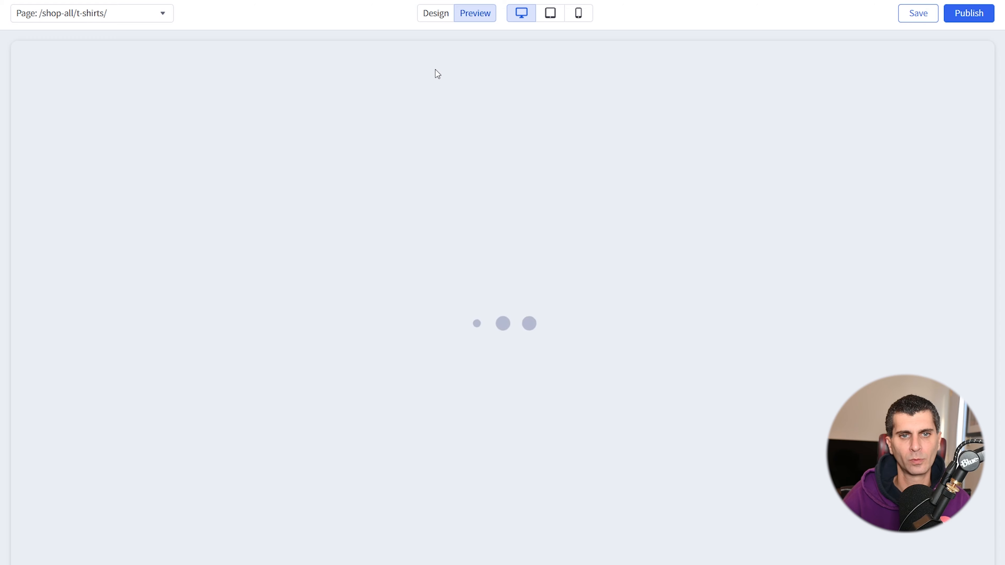
scroll(958, 220, "down", 10)
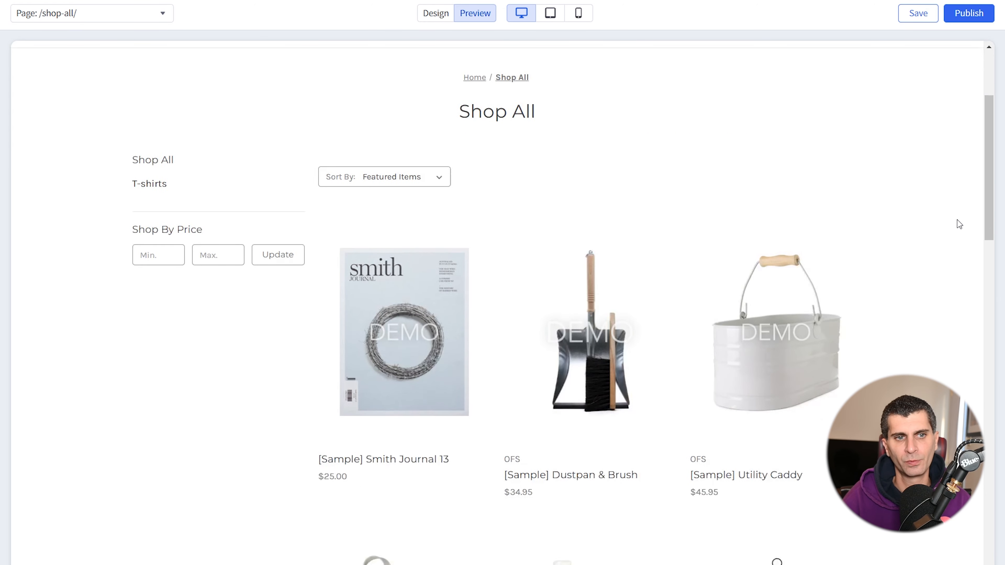
scroll(956, 225, "up", 8)
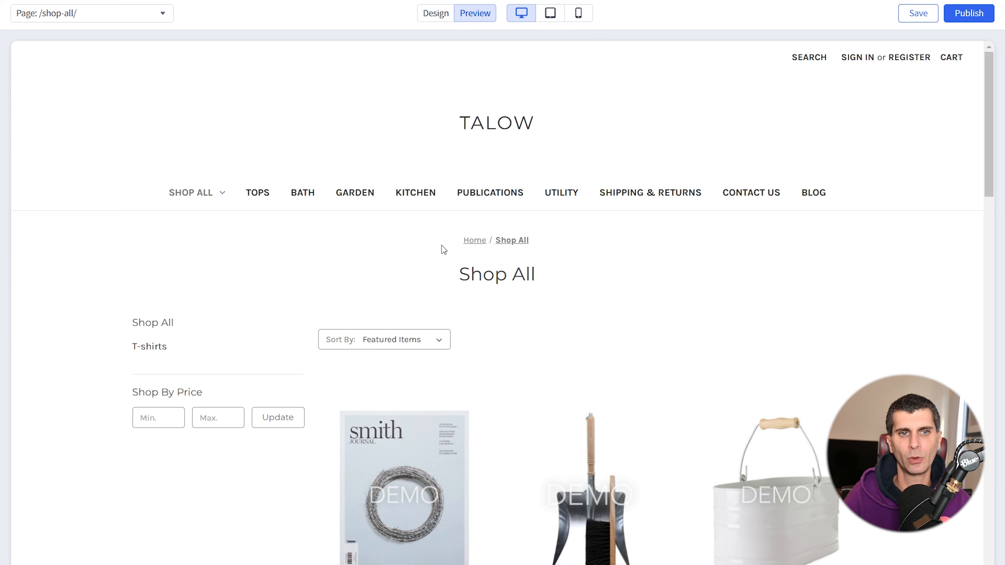
Step: Check the Shop All navigation entry for its subcategories, and open the T-shirts page from the Shop All page's subcategory list
left_click(223, 193)
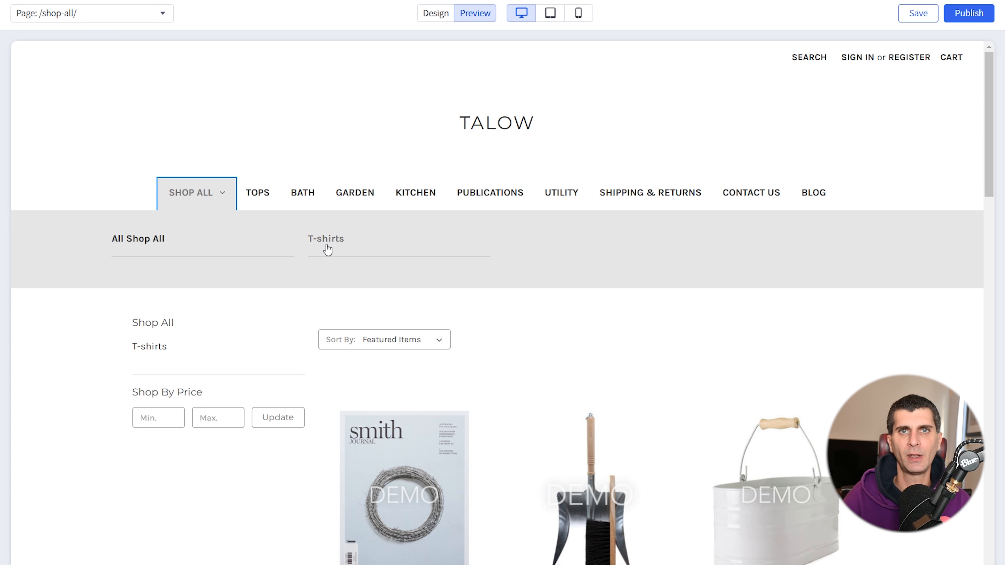
left_click(325, 90)
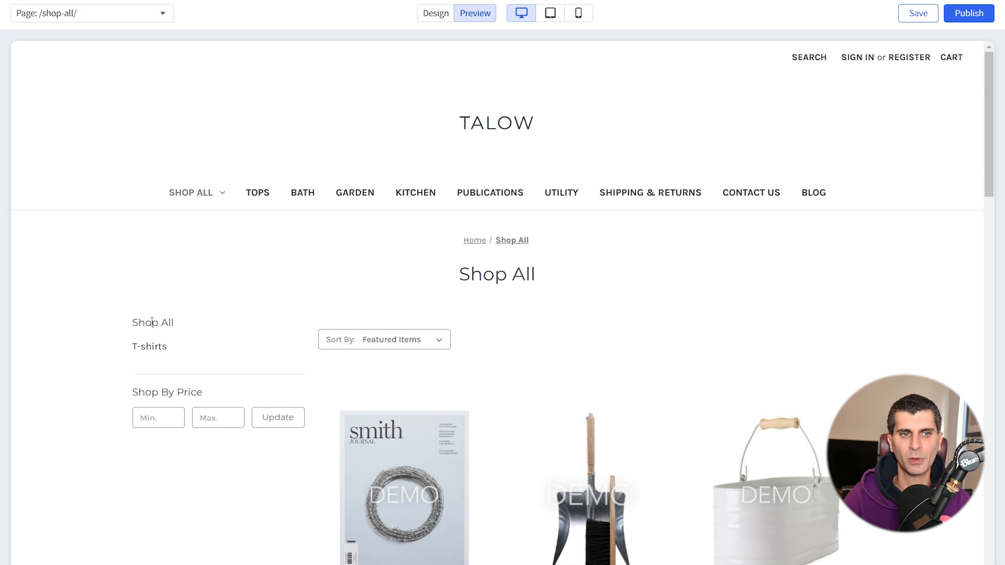
left_click(155, 347)
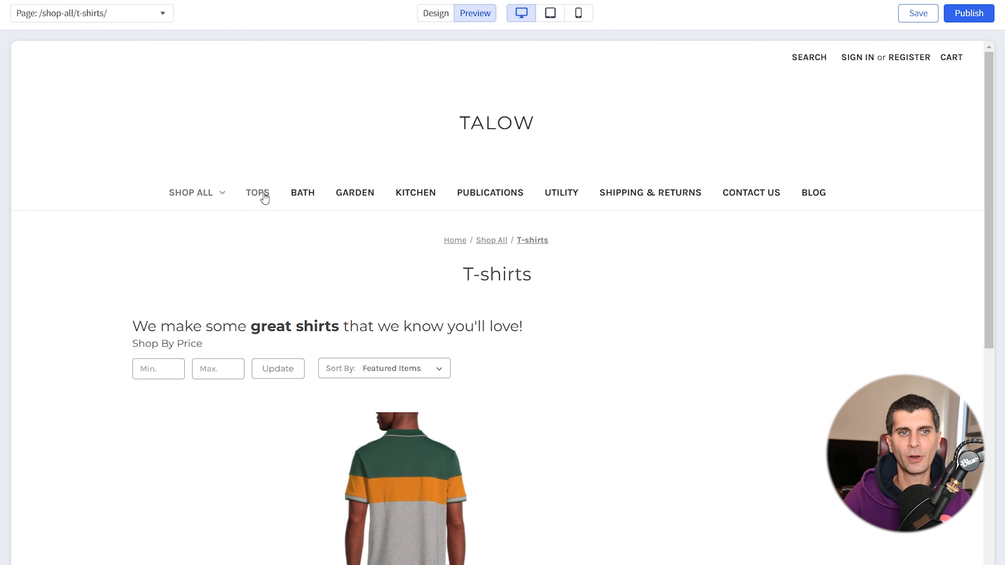
Step: View the Publications category page in the preview and check the Shop All subcategories from there
left_click(480, 194)
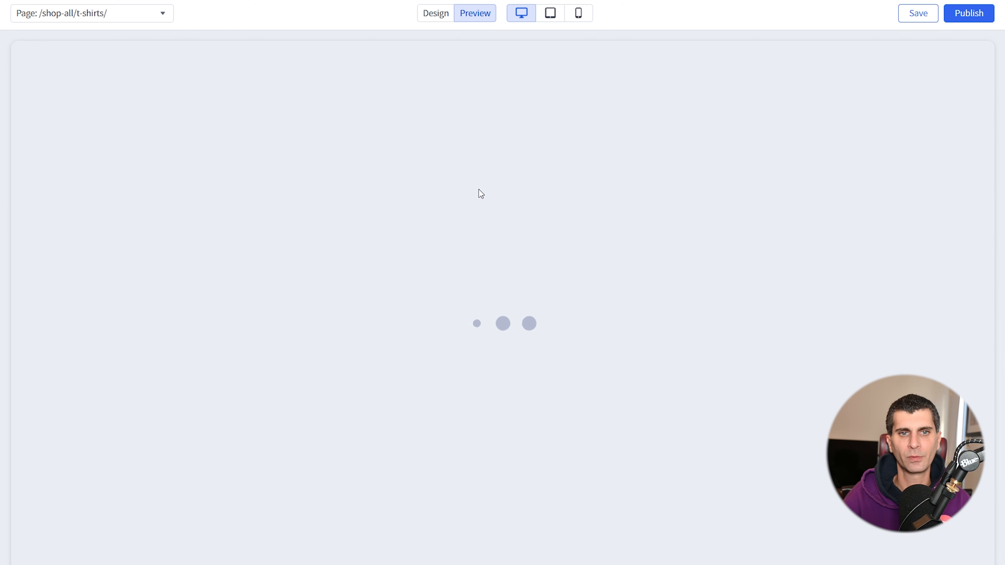
scroll(265, 229, "down", 5)
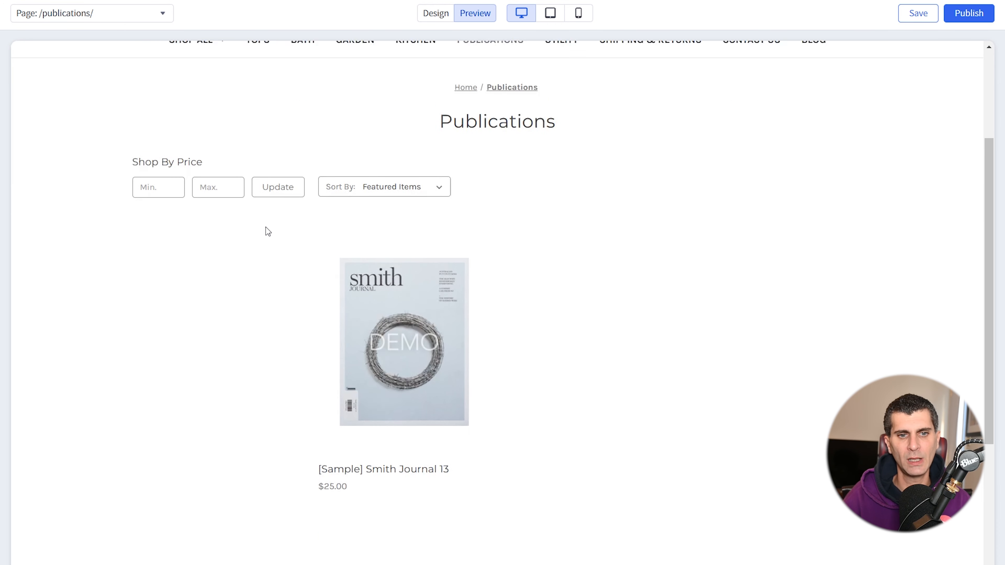
scroll(197, 279, "up", 5)
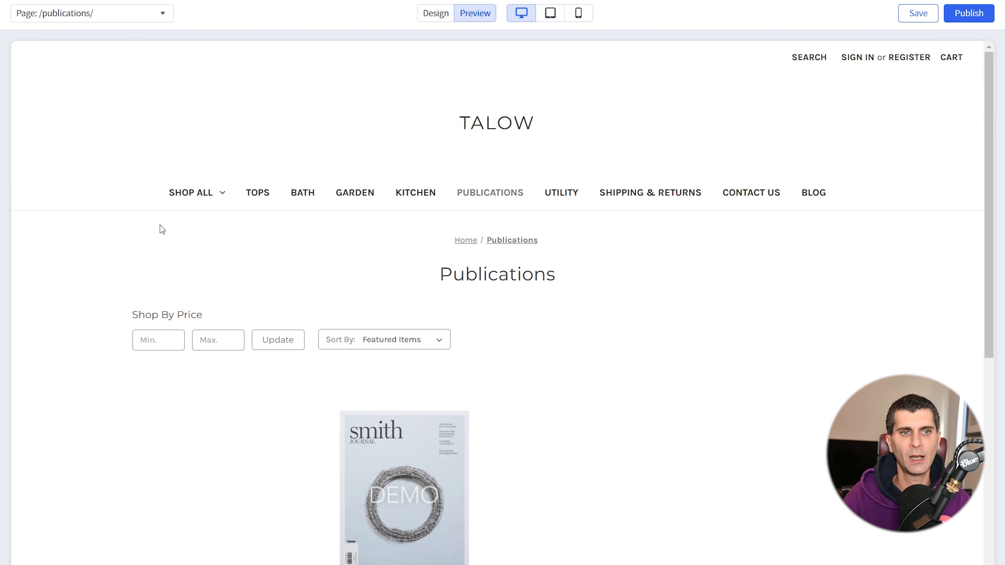
left_click(192, 194)
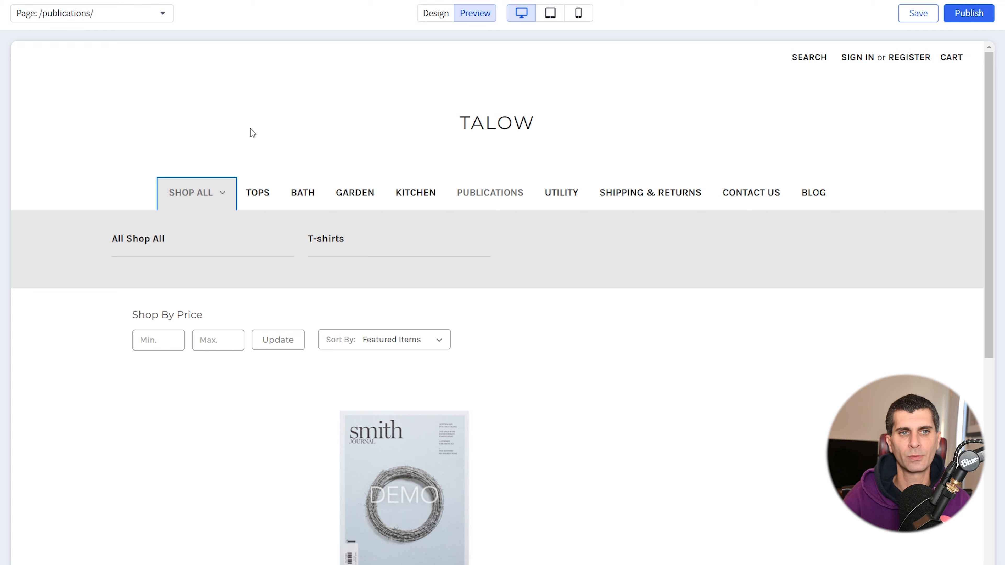
left_click(230, 137)
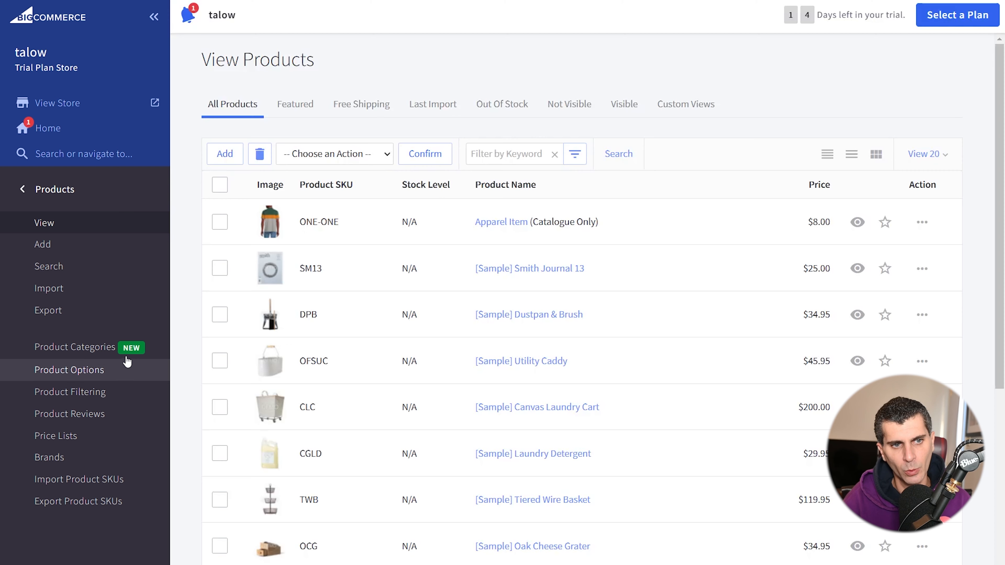
Step: Open the product categories list and move the Tops category under Shop All
left_click(127, 352)
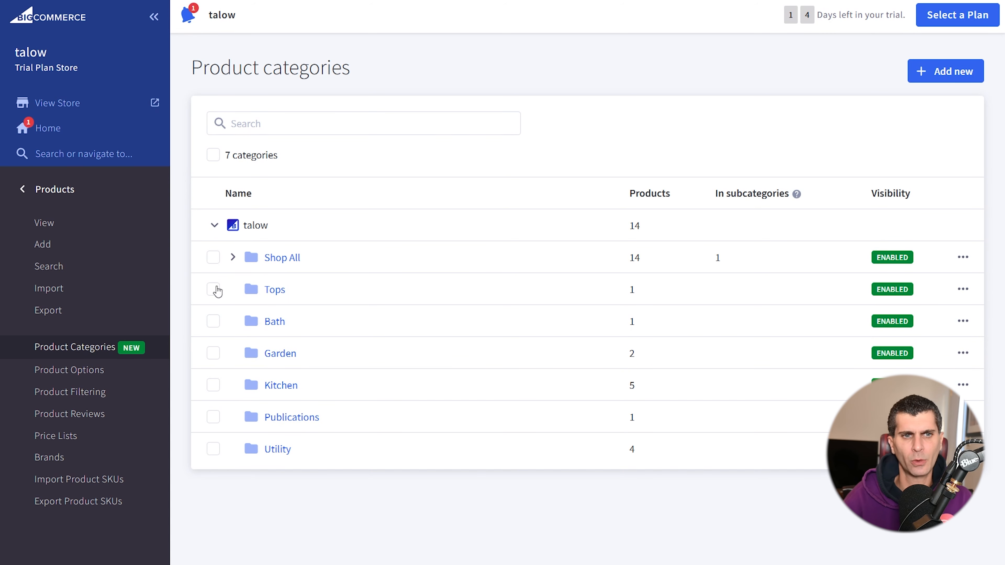
left_click(233, 258)
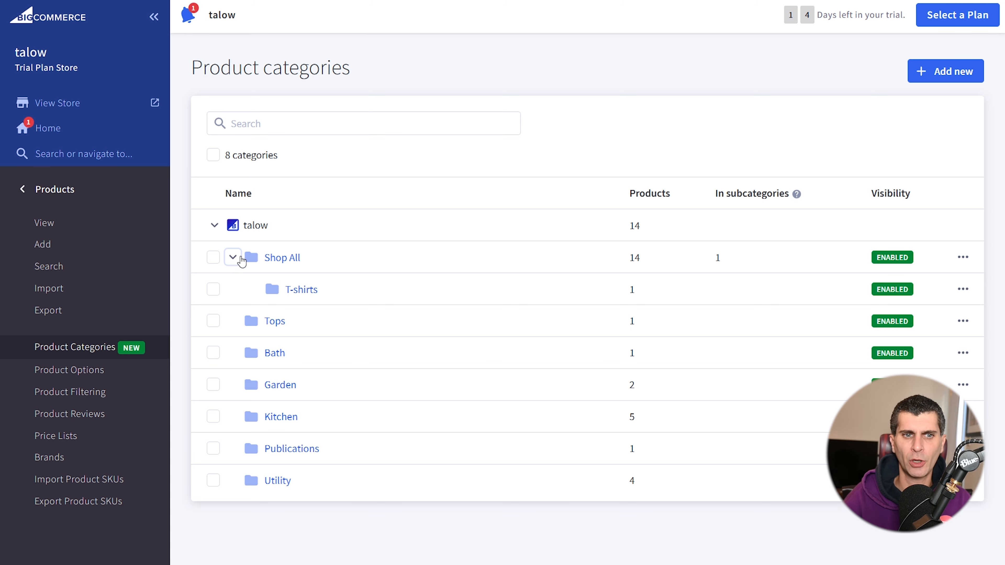
left_click_drag(323, 321, 381, 285)
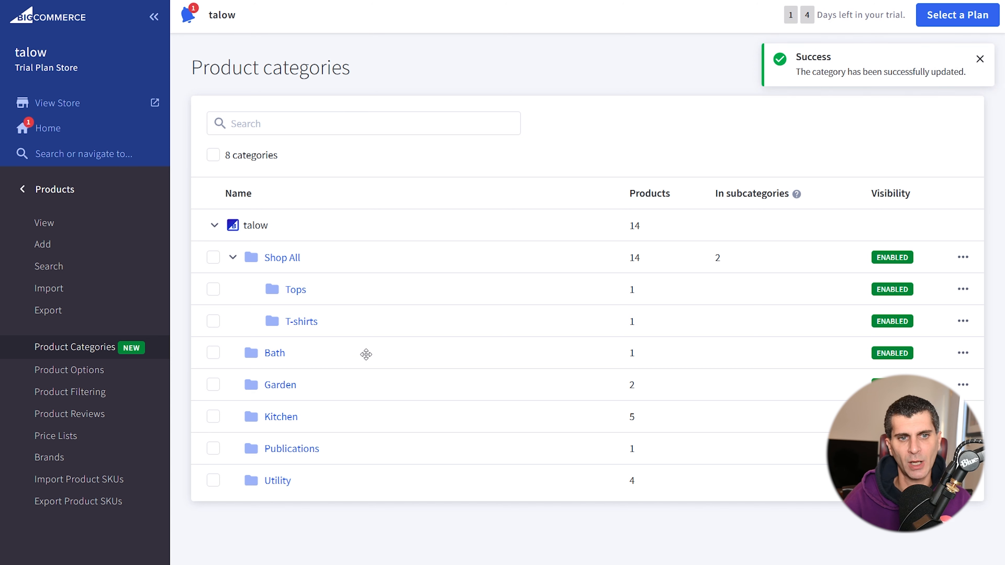
Step: Try rearranging Bath, Garden and T-shirts within the Shop All branch, and return Garden to the top level
left_click_drag(364, 355, 383, 303)
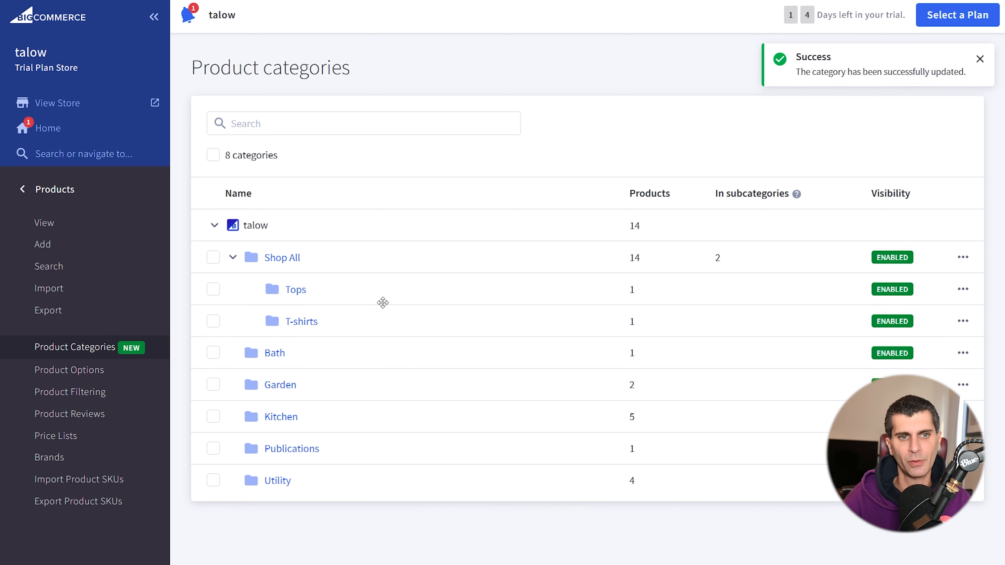
left_click_drag(359, 364, 361, 299)
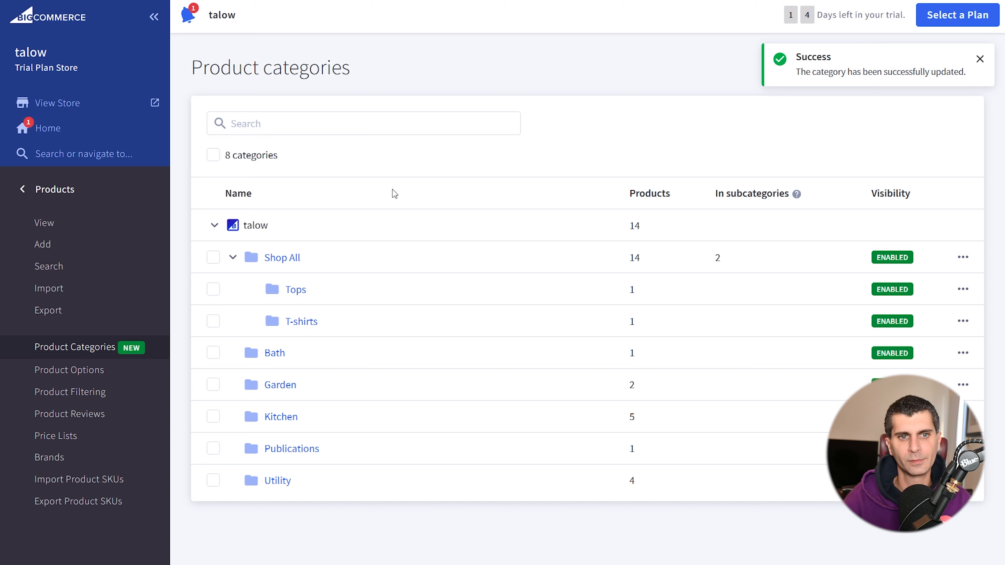
left_click_drag(326, 384, 405, 312)
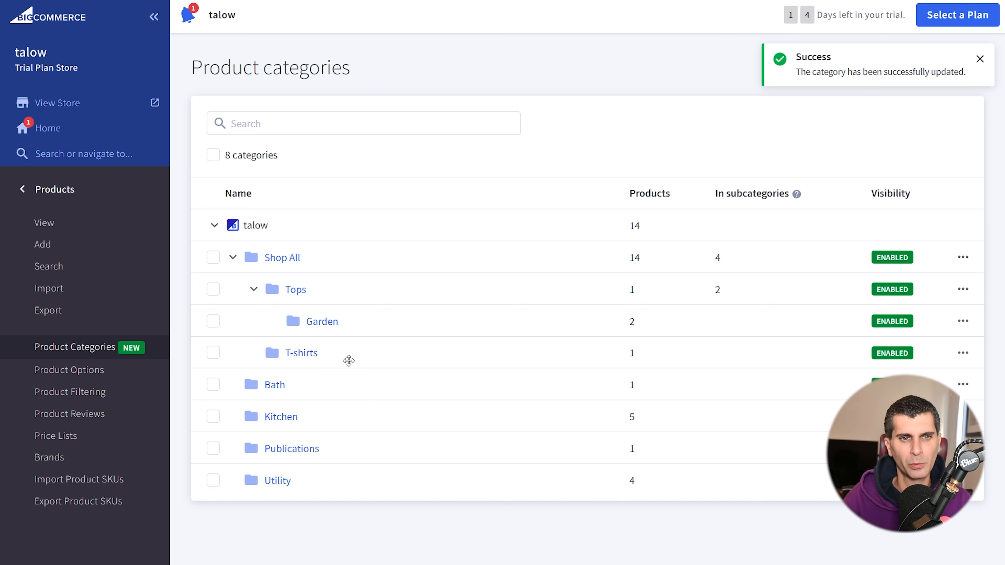
left_click_drag(349, 361, 348, 290)
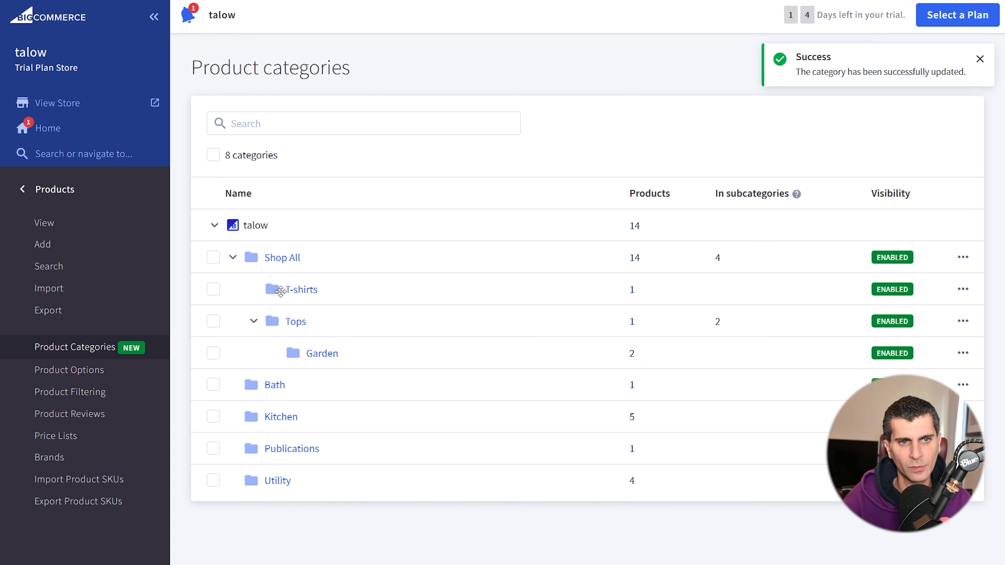
left_click_drag(328, 357, 233, 382)
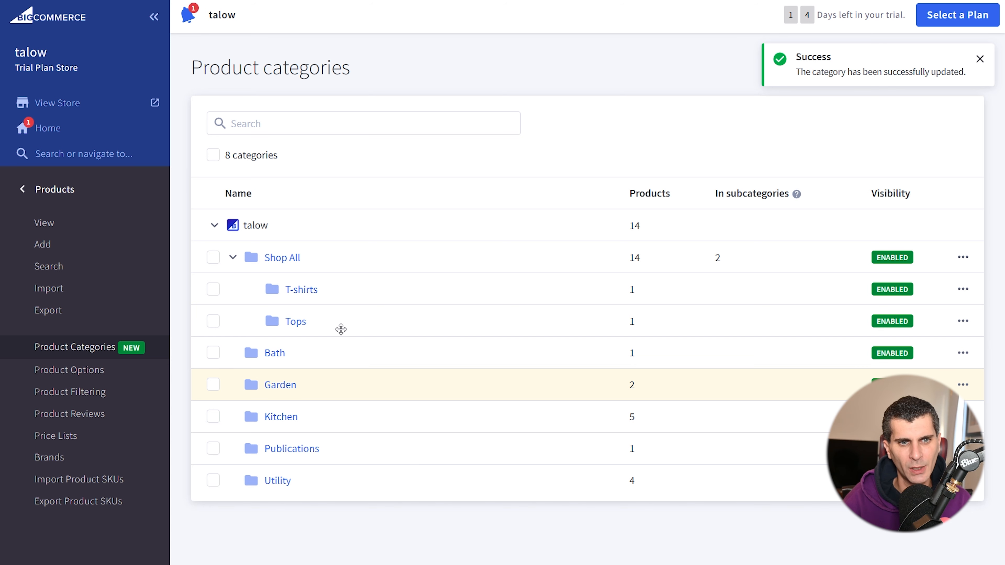
Step: Nest T-shirts under Tops, and move Bath, Garden, Kitchen and Publications directly under Shop All
left_click_drag(331, 286, 351, 319)
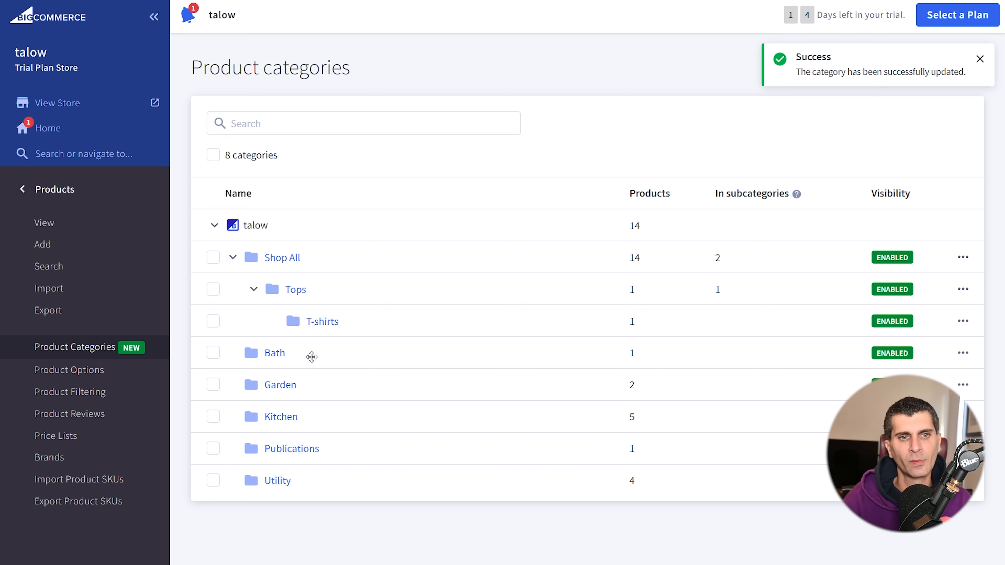
left_click_drag(312, 358, 333, 283)
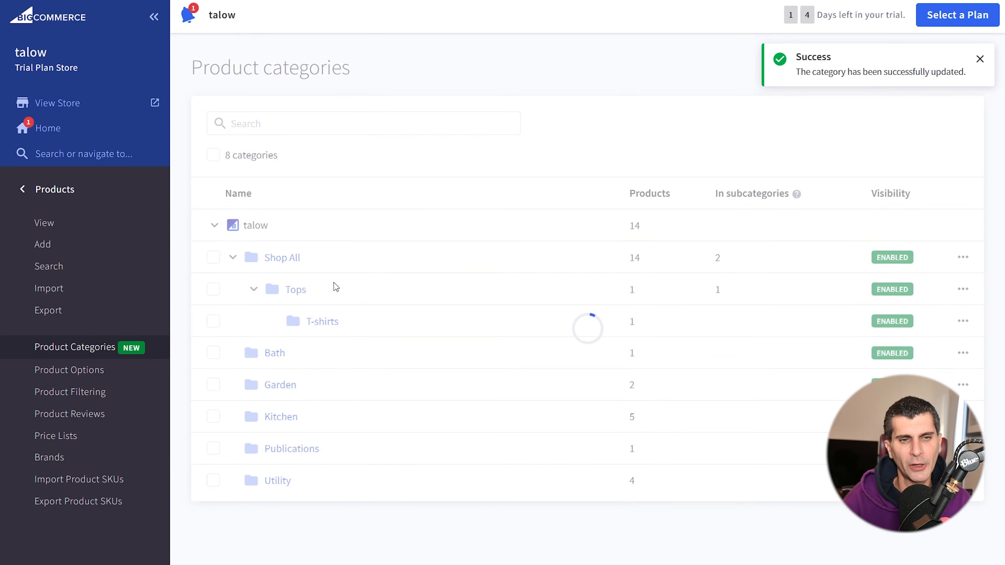
left_click_drag(321, 389, 264, 321)
left_click_drag(296, 425, 253, 351)
left_click_drag(350, 448, 256, 389)
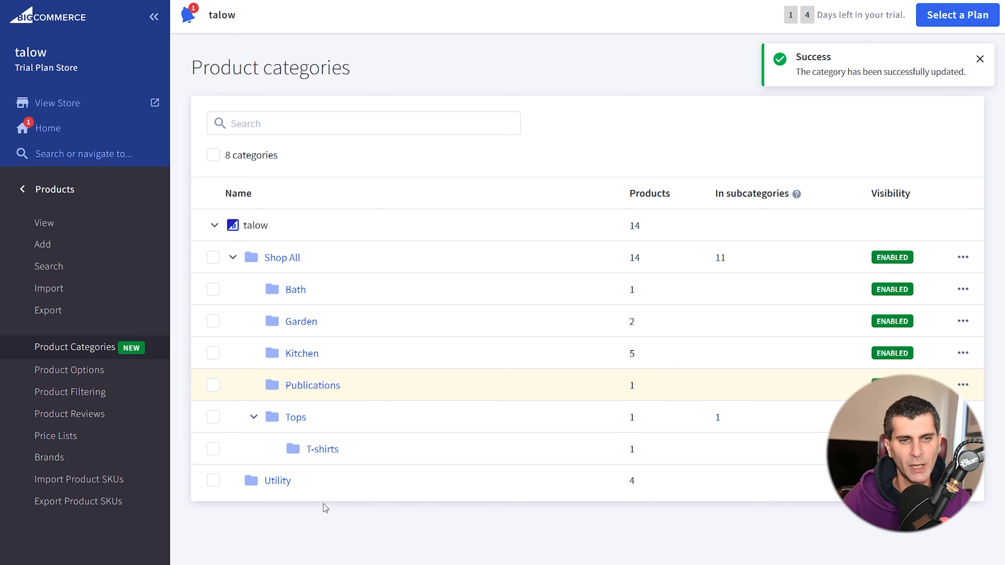
left_click(979, 59)
Step: Open the talow storefront and check the rearranged subcategories in the Shop All navigation entry
left_click(118, 110)
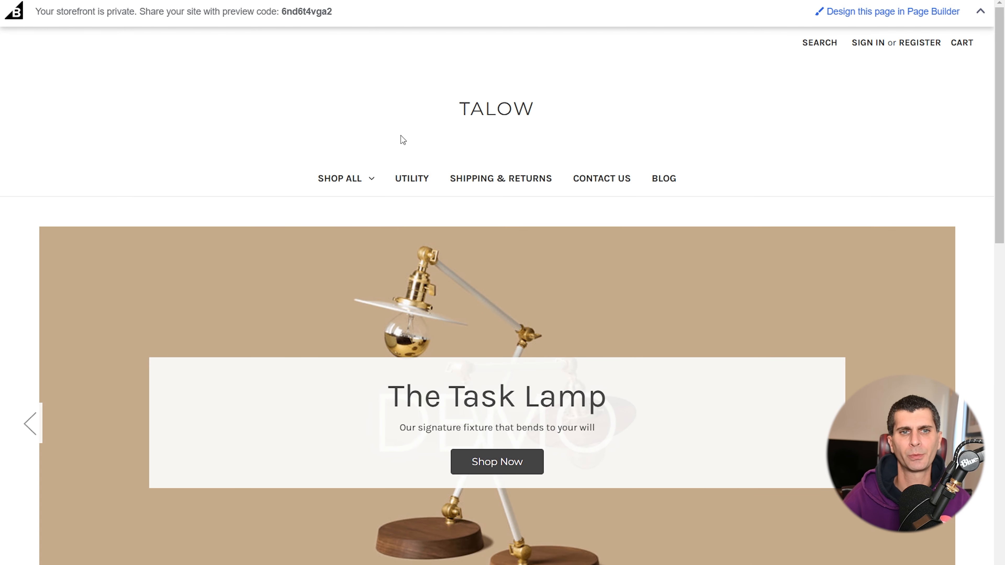
left_click(353, 183)
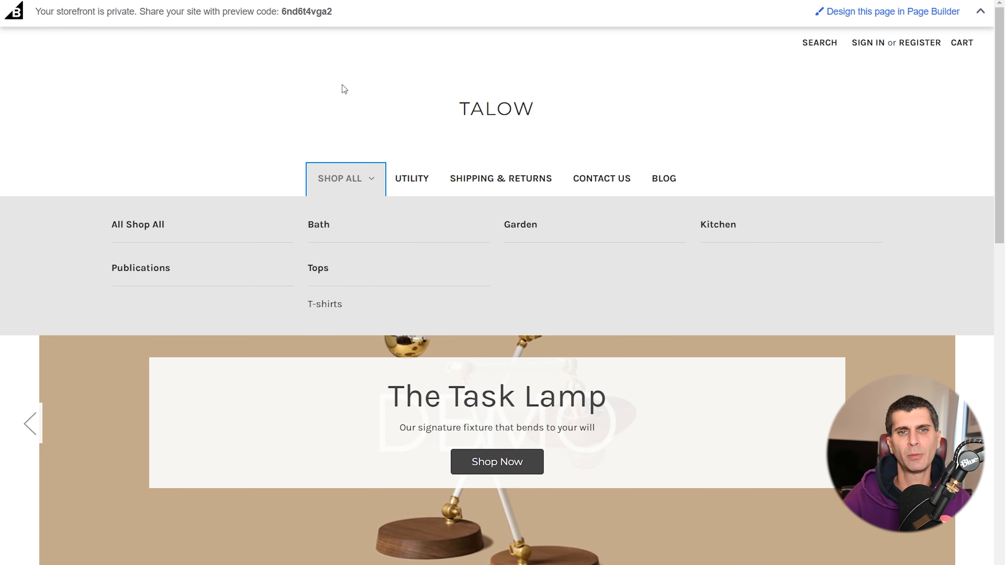